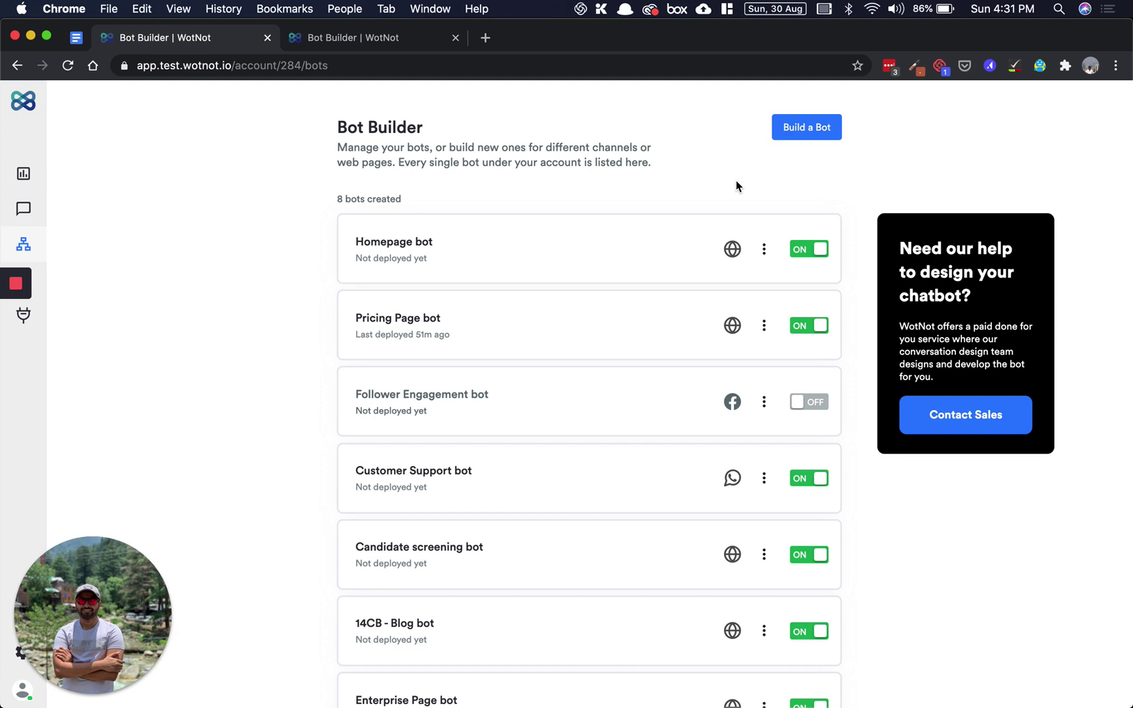
- Start a new bot from scratch using Build a Bot
{"action": "left_click", "coordinate": [804, 130]}
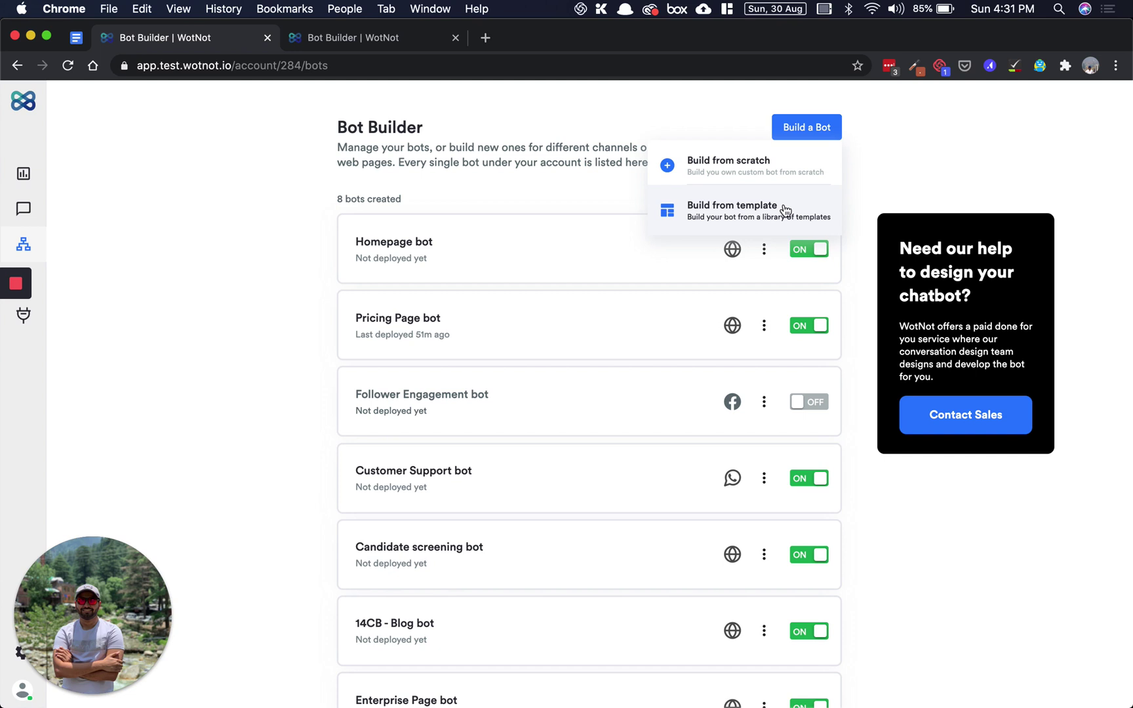
{"action": "left_click", "coordinate": [792, 165]}
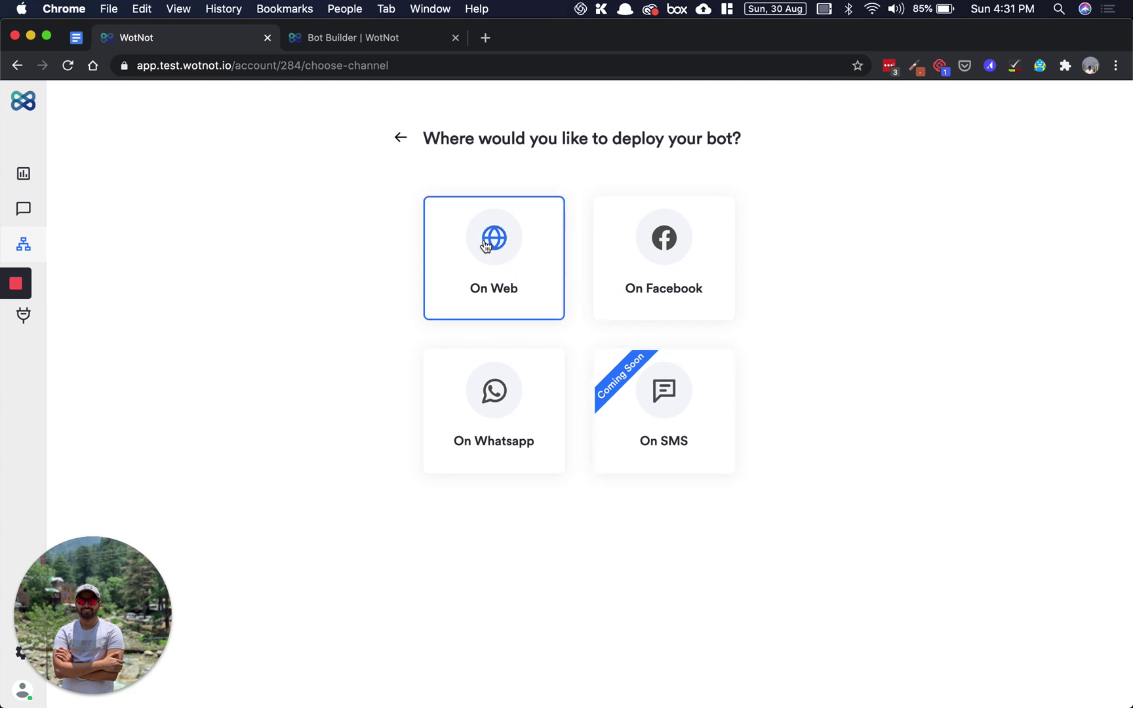
- Choose On Web as the new bot's deployment channel
{"action": "left_click", "coordinate": [536, 245]}
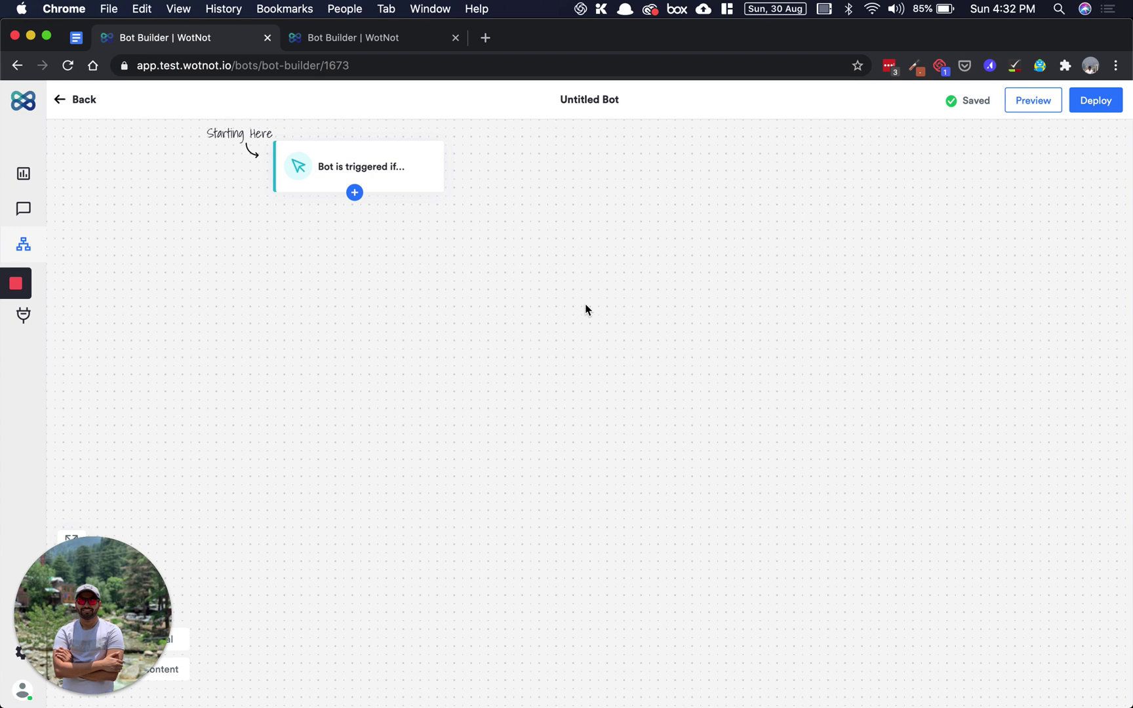
- Open the 'Bot is triggered if...' block settings and select its title text
{"action": "left_click", "coordinate": [416, 171]}
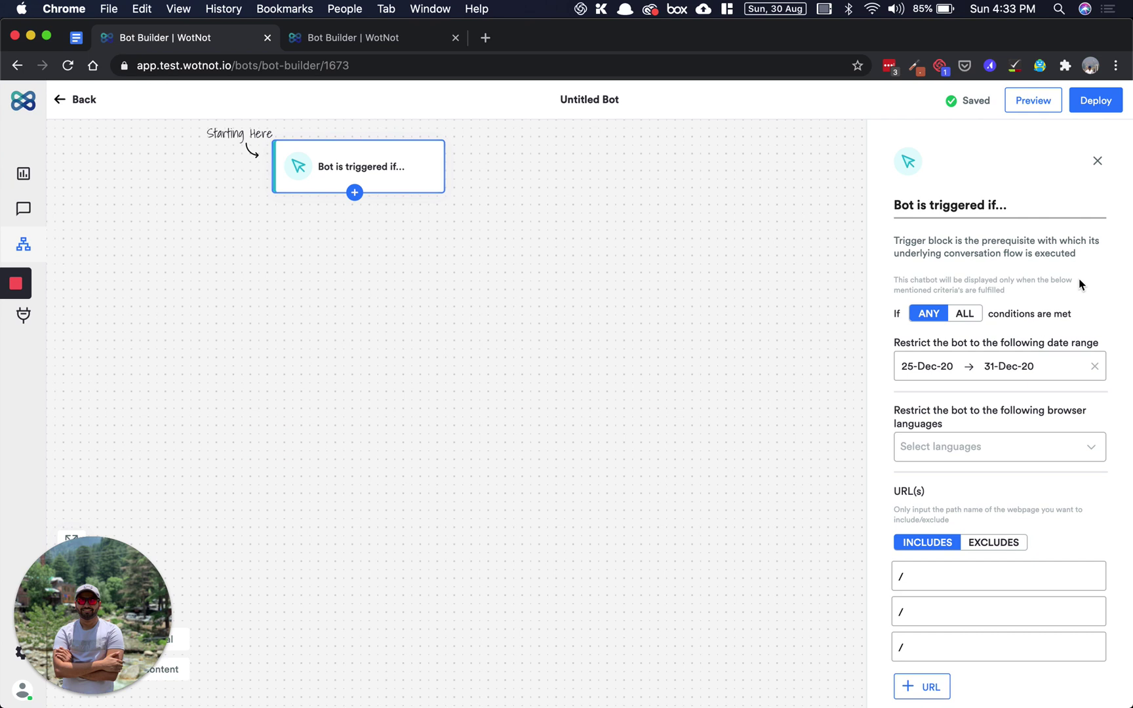
{"action": "double_click", "coordinate": [1065, 213]}
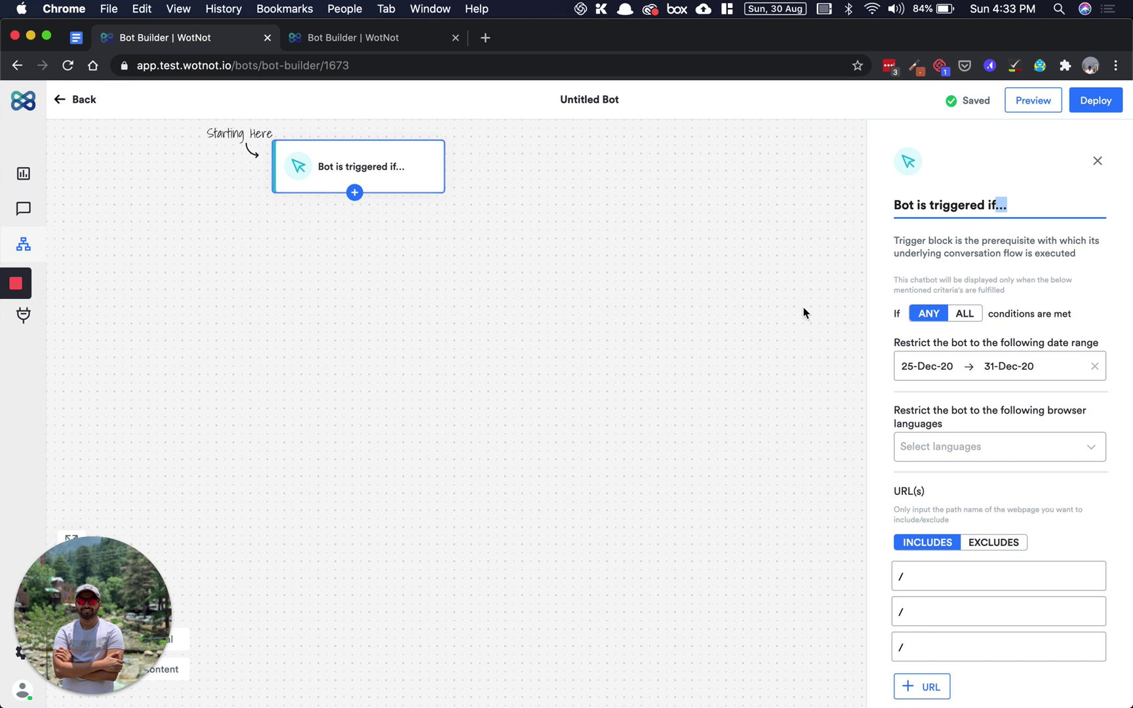
{"action": "left_click", "coordinate": [1063, 276]}
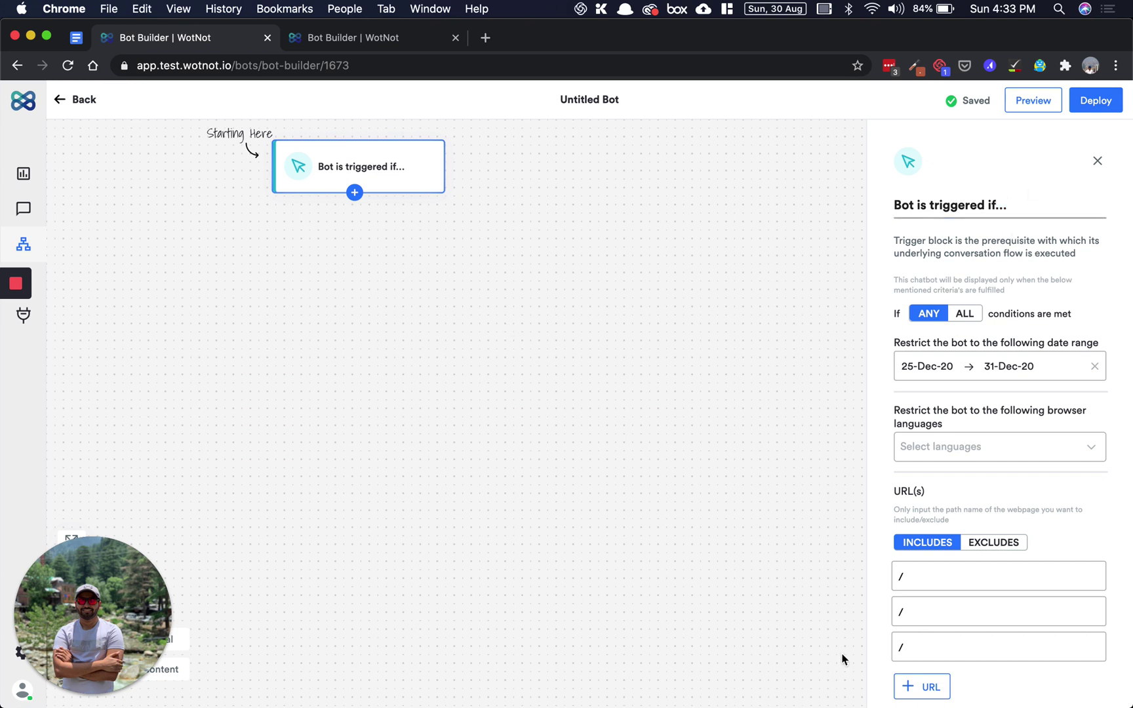
{"action": "triple_click", "coordinate": [1052, 202]}
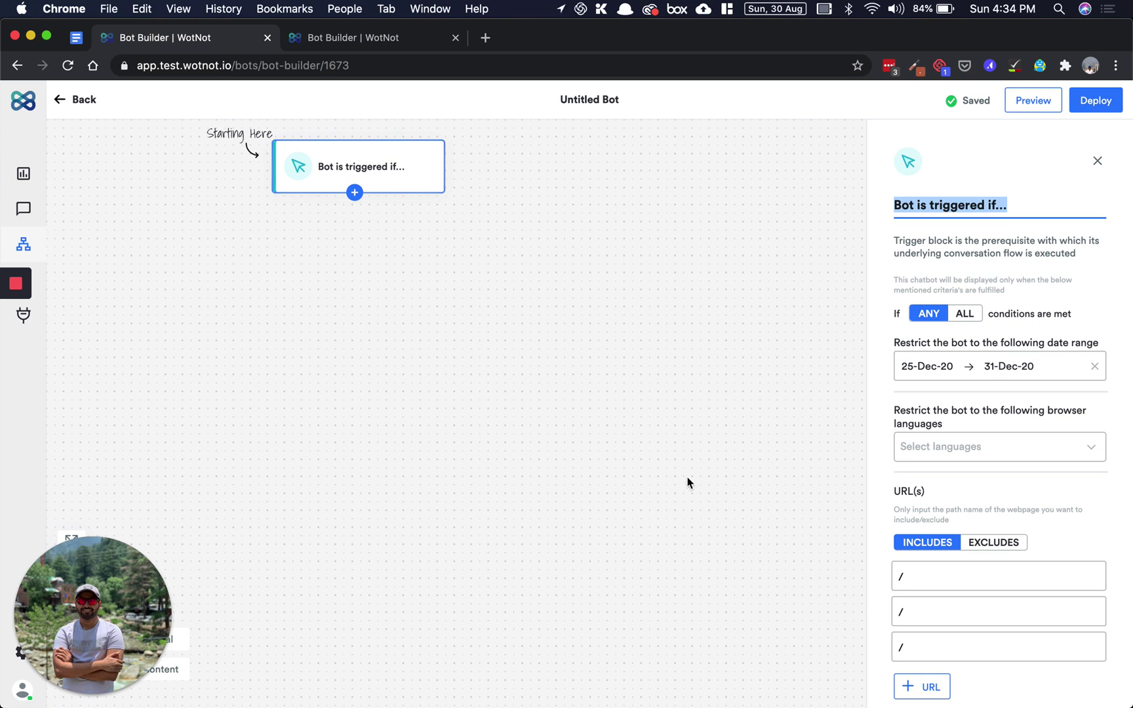
{"action": "scroll", "coordinate": [1024, 305], "scroll_direction": "down", "scroll_amount": 1}
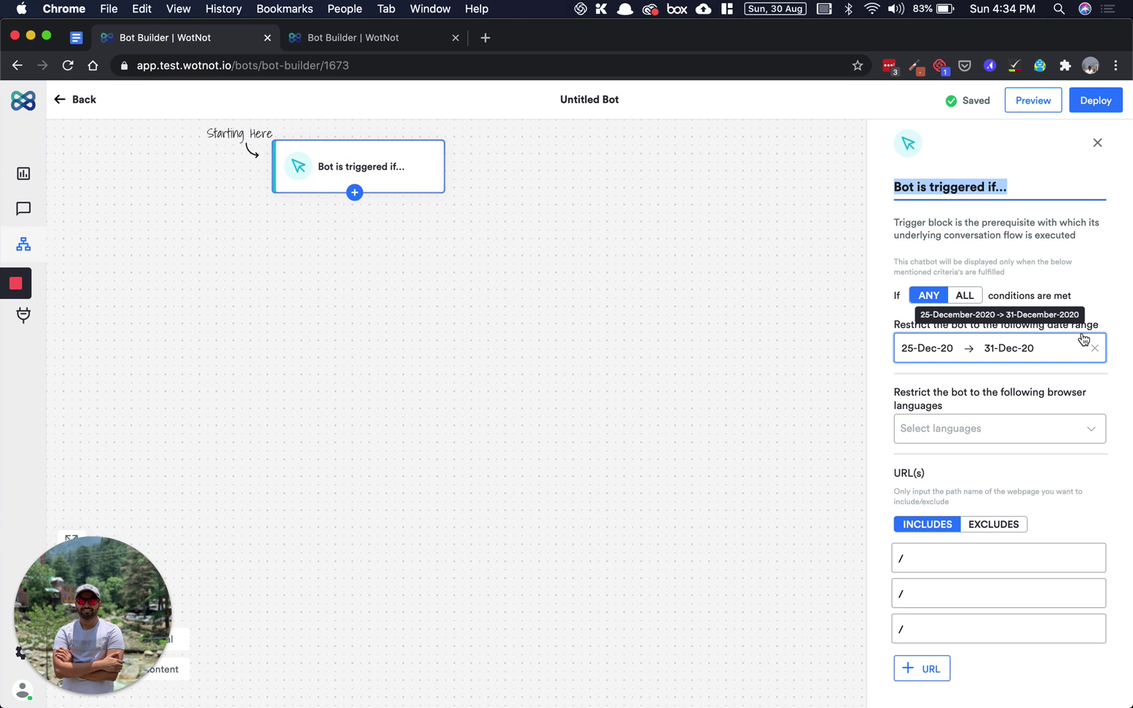
- Keep the trigger's 25–31 December 2020 date range
{"action": "left_click", "coordinate": [1052, 355]}
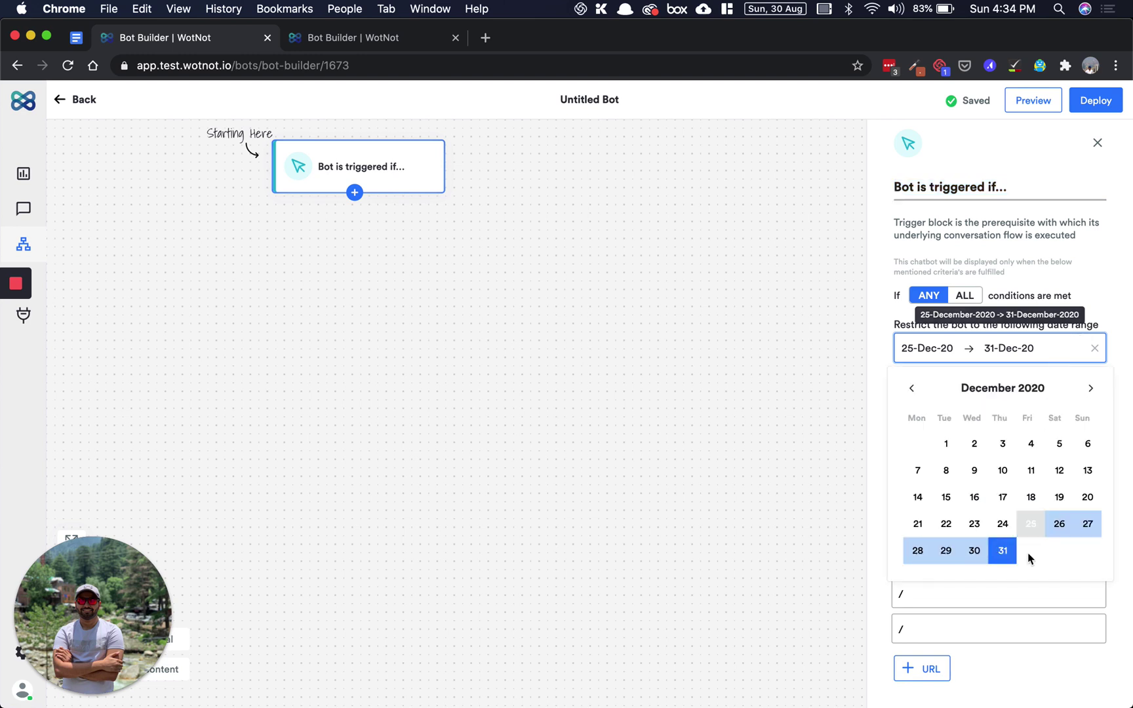
{"action": "left_click", "coordinate": [1112, 328]}
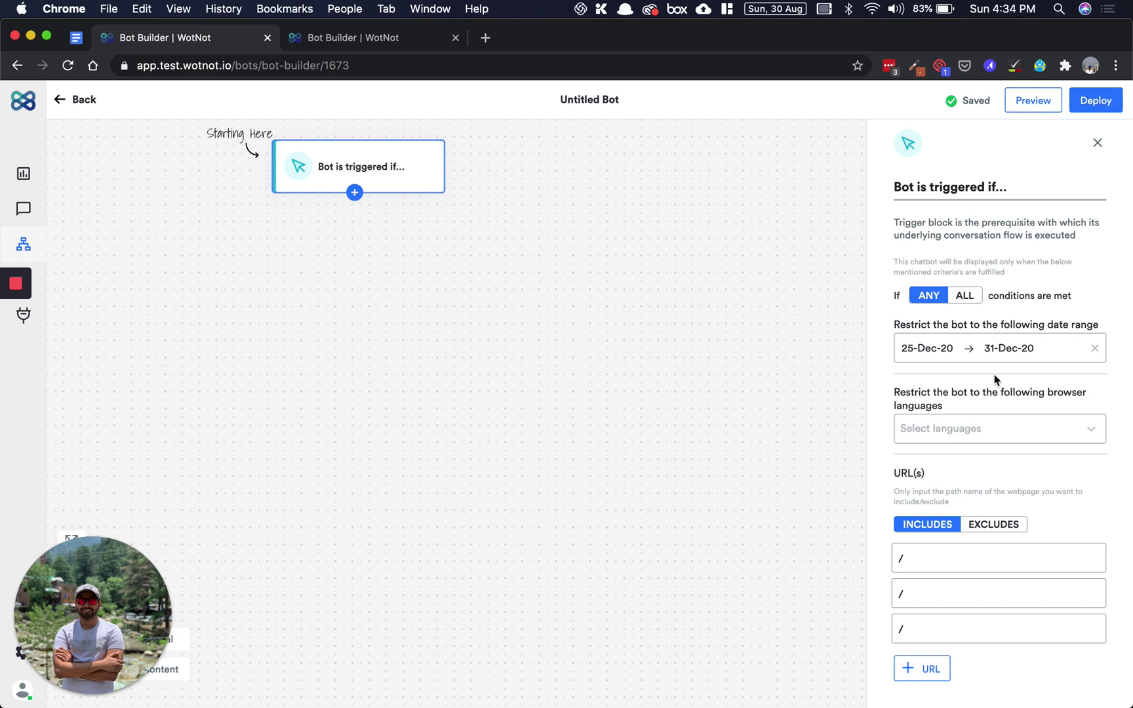
{"action": "left_click_drag", "start_coordinate": [917, 381], "coordinate": [957, 410]}
{"action": "left_click", "coordinate": [957, 411]}
- Restrict the trigger to Arabic (Standard) browsers and close the trigger settings
{"action": "left_click", "coordinate": [1085, 435]}
{"action": "scroll", "coordinate": [1041, 532], "scroll_direction": "down", "scroll_amount": 1}
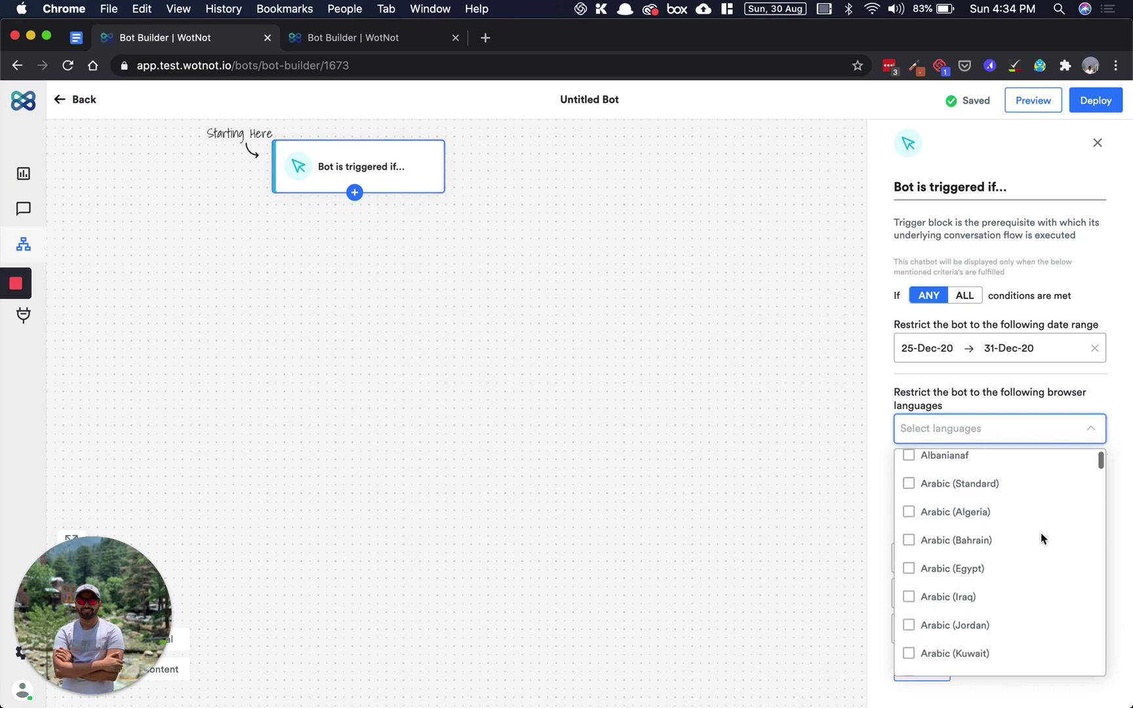
{"action": "left_click", "coordinate": [1036, 485]}
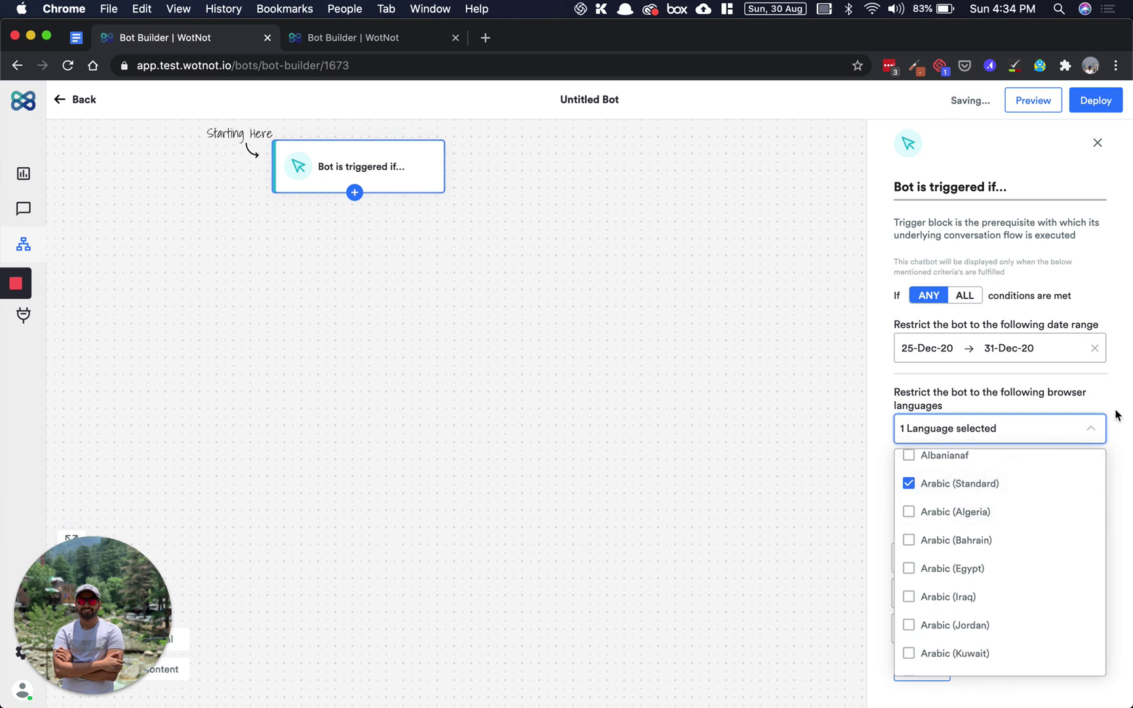
{"action": "left_click", "coordinate": [1098, 436]}
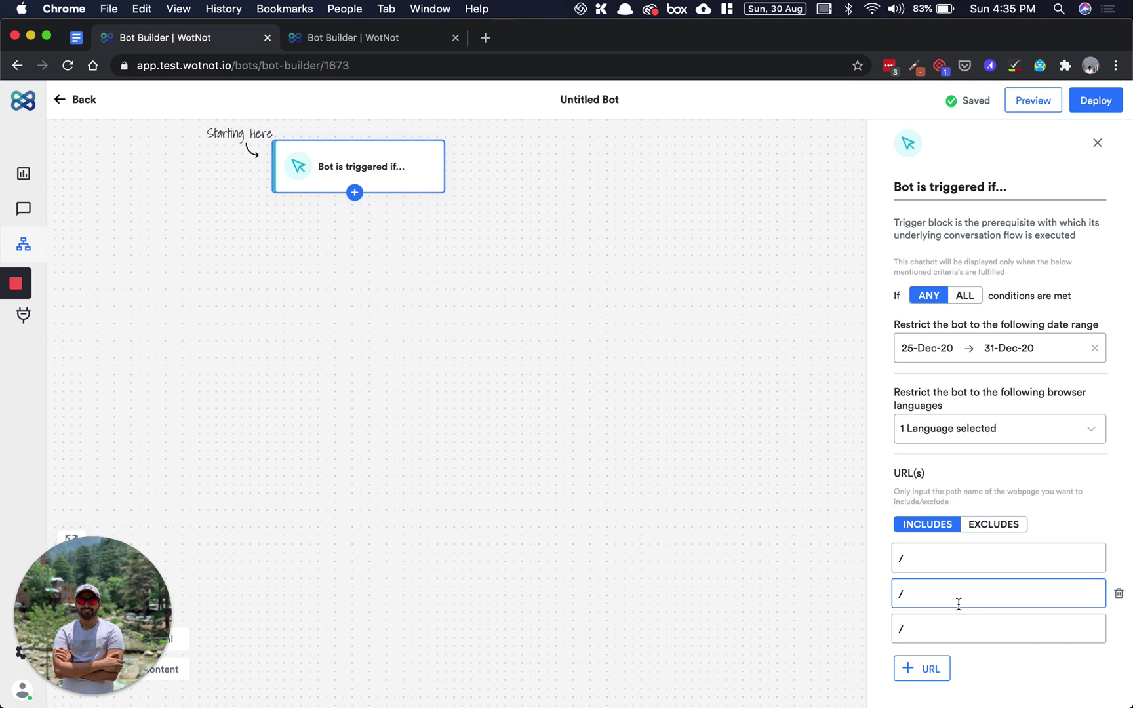
{"action": "left_click", "coordinate": [727, 319]}
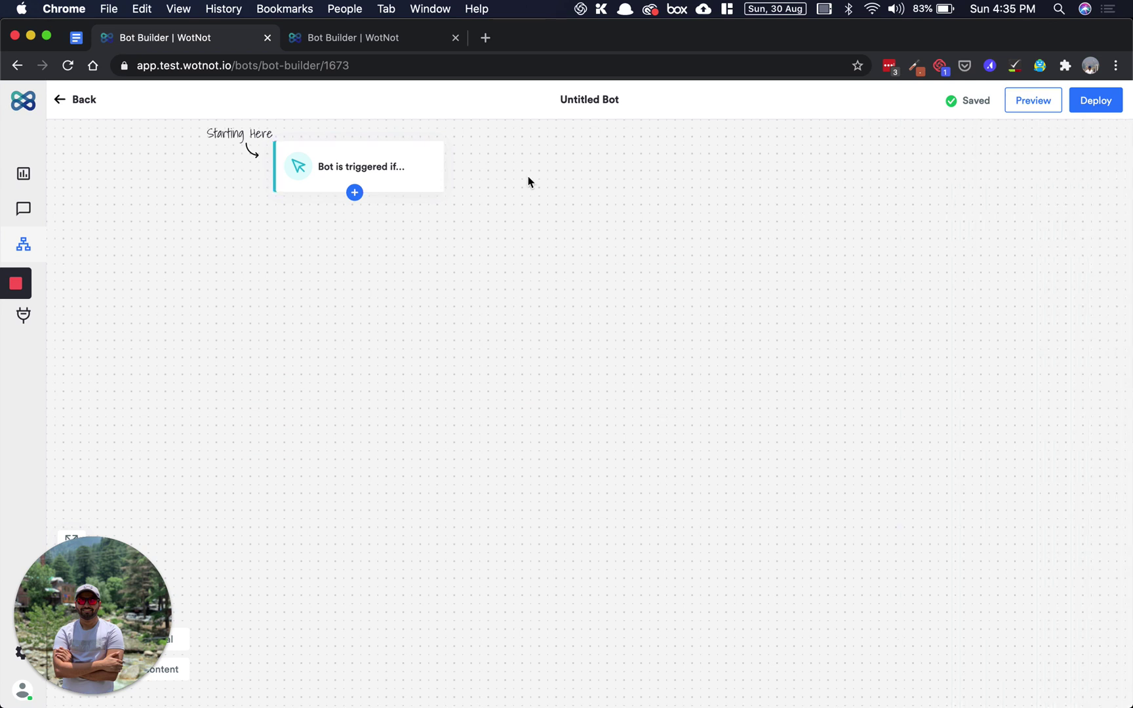
- Bring up the list of block types to add below the trigger
{"action": "left_click", "coordinate": [354, 193]}
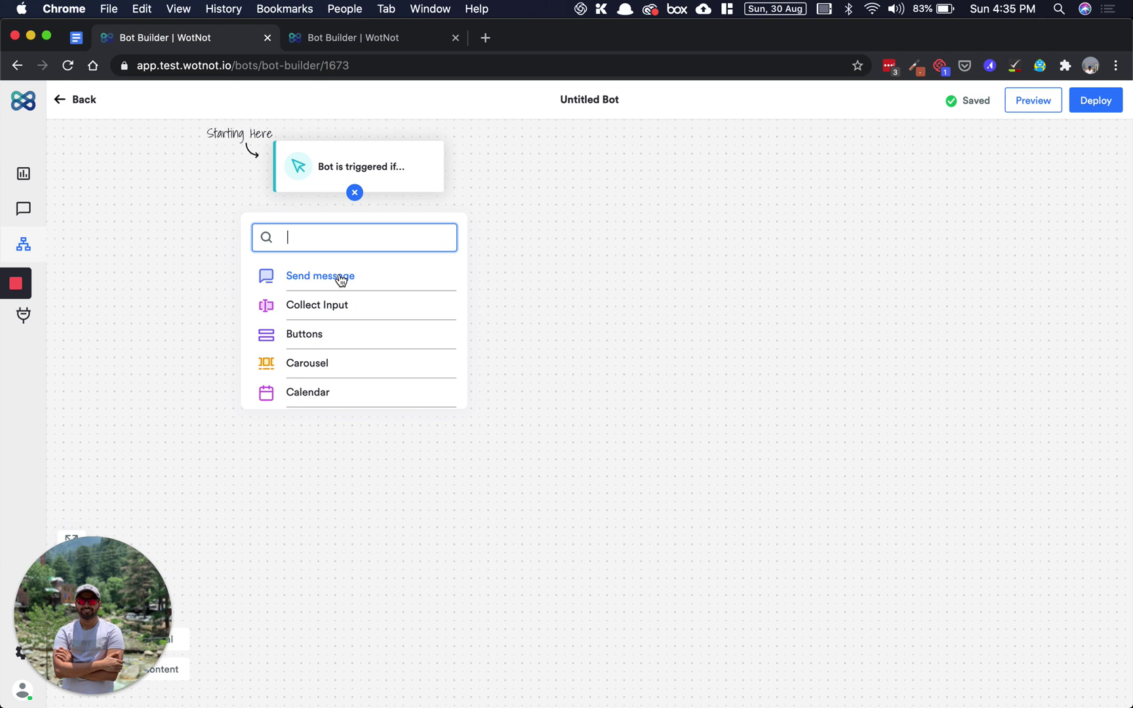
{"action": "scroll", "coordinate": [340, 303], "scroll_direction": "down", "scroll_amount": 5}
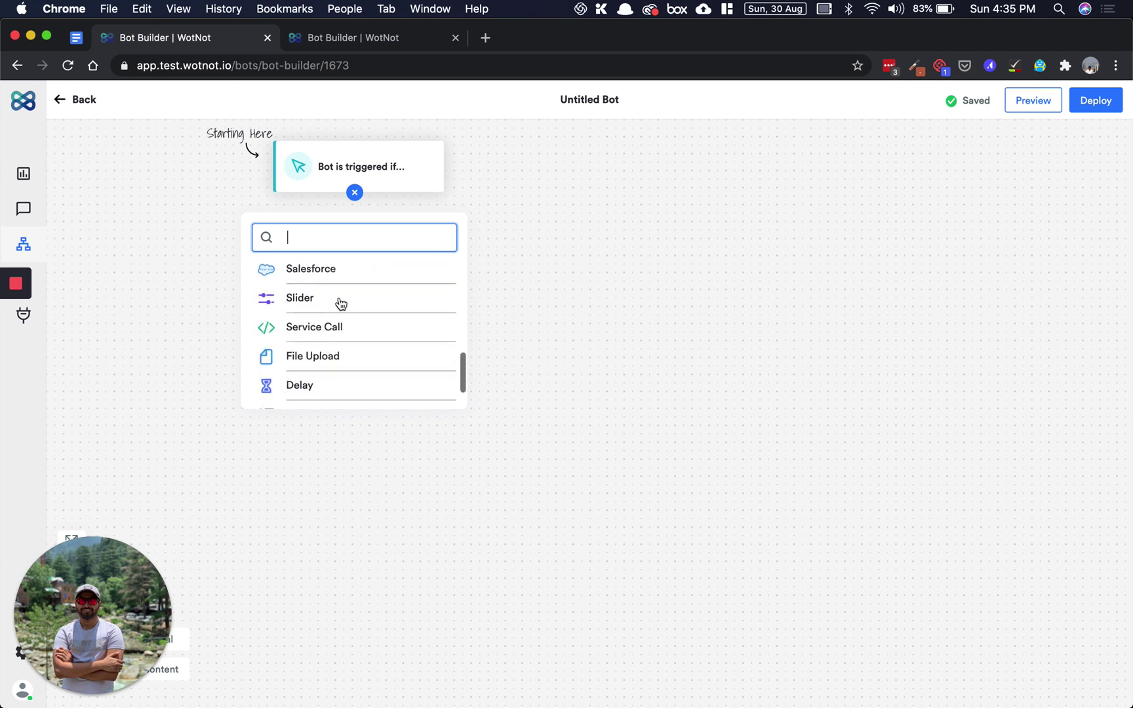
{"action": "scroll", "coordinate": [339, 303], "scroll_direction": "down", "scroll_amount": 1}
{"action": "scroll", "coordinate": [340, 303], "scroll_direction": "up", "scroll_amount": 10}
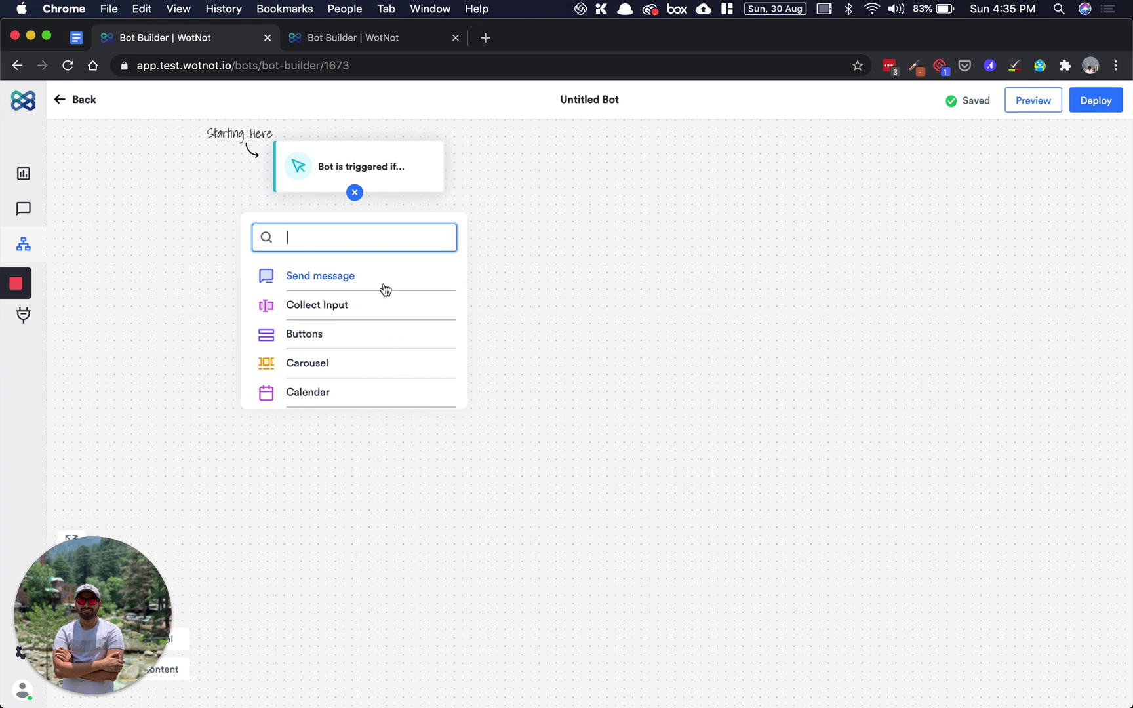
- Add a 'Greeting the visitor' message block saying 'Hi there! My name is Specter'
{"action": "left_click", "coordinate": [334, 278]}
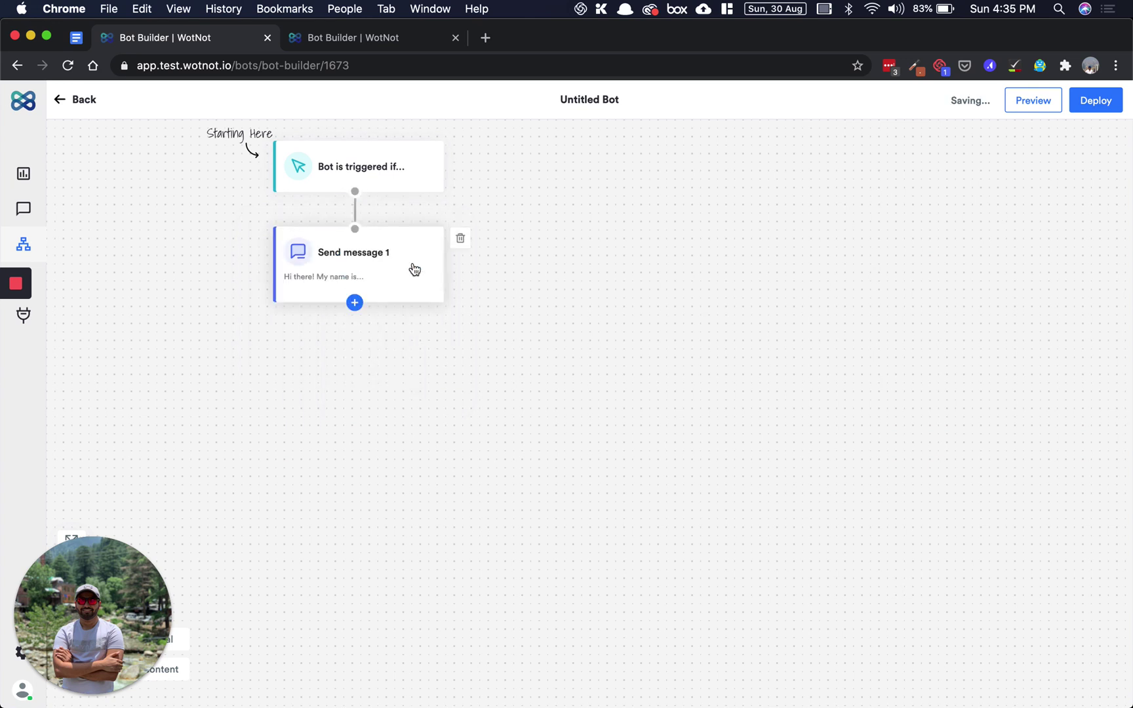
{"action": "left_click", "coordinate": [427, 267]}
{"action": "left_click", "coordinate": [1008, 203]}
{"action": "key", "text": "super+a"}
{"action": "type", "text": "Greetin"}
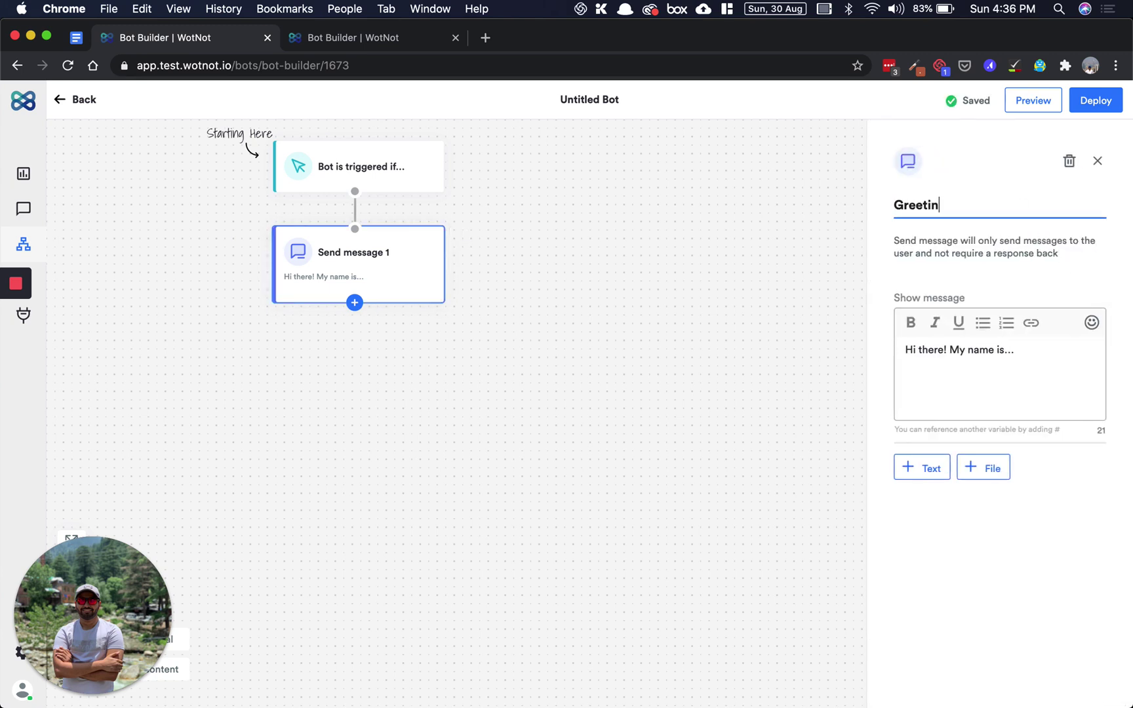
{"action": "type", "text": "g the visitor"}
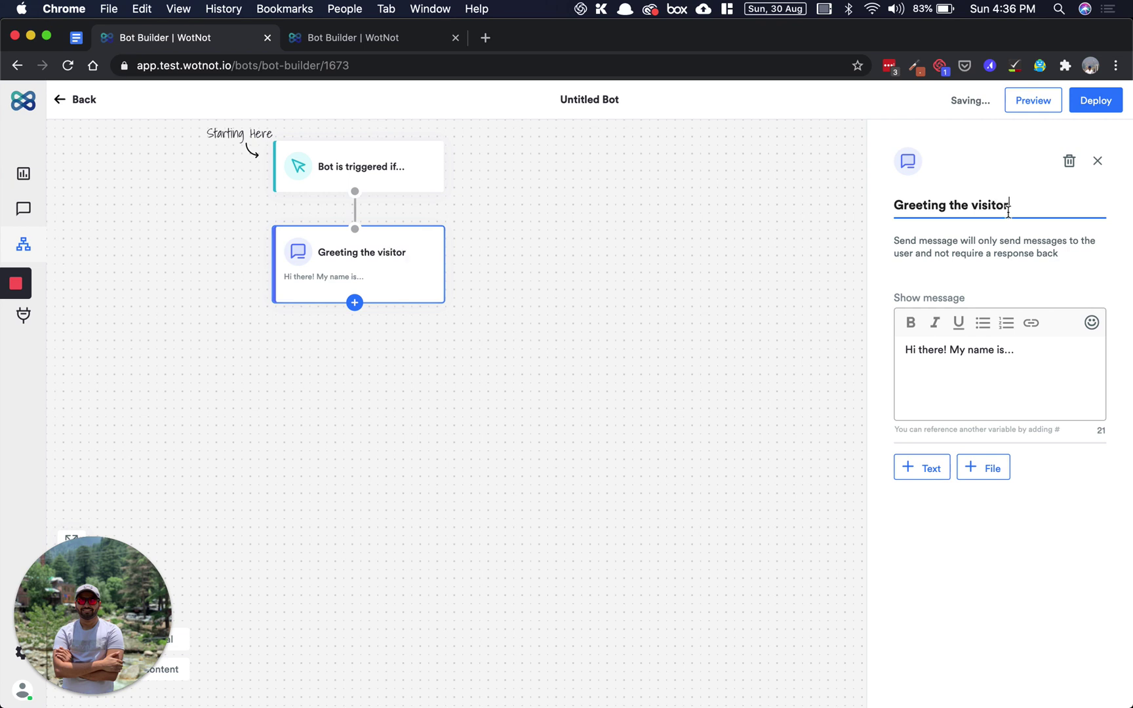
{"action": "left_click", "coordinate": [1048, 364]}
{"action": "key", "text": "BackSpace"}
{"action": "key", "text": "BackSpace"}
{"action": "type", "text": "s Specter"}
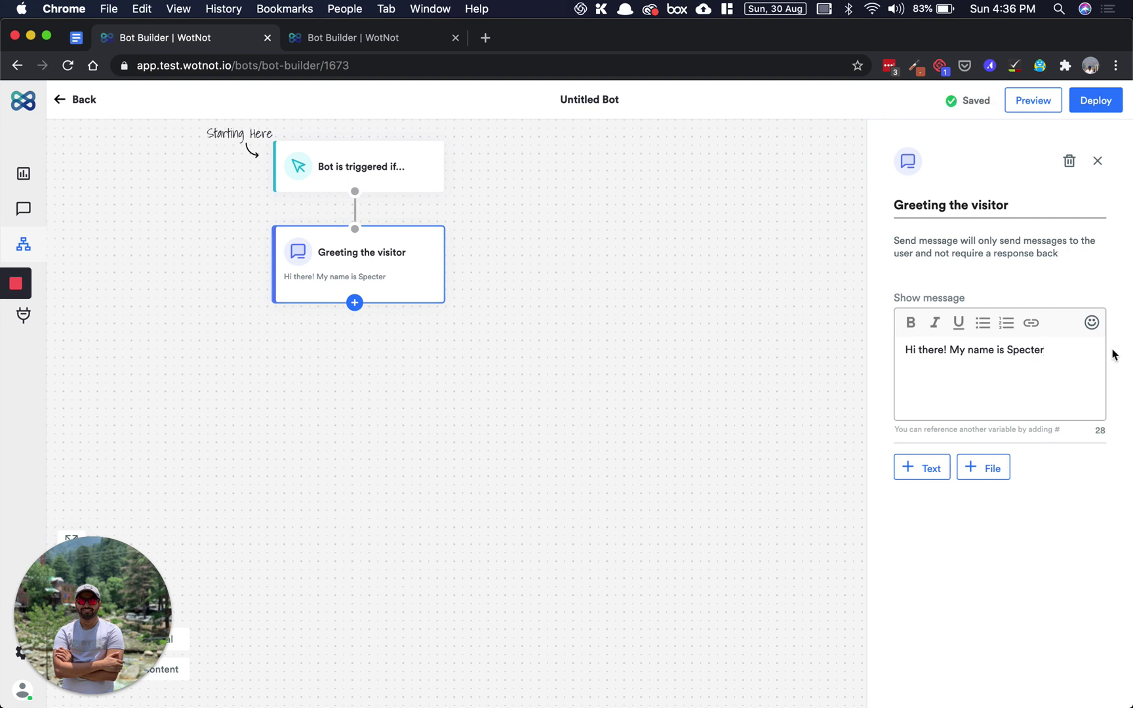
- Attach Hi_giphy.gif to the greeting message and close its settings
{"action": "left_click", "coordinate": [988, 470]}
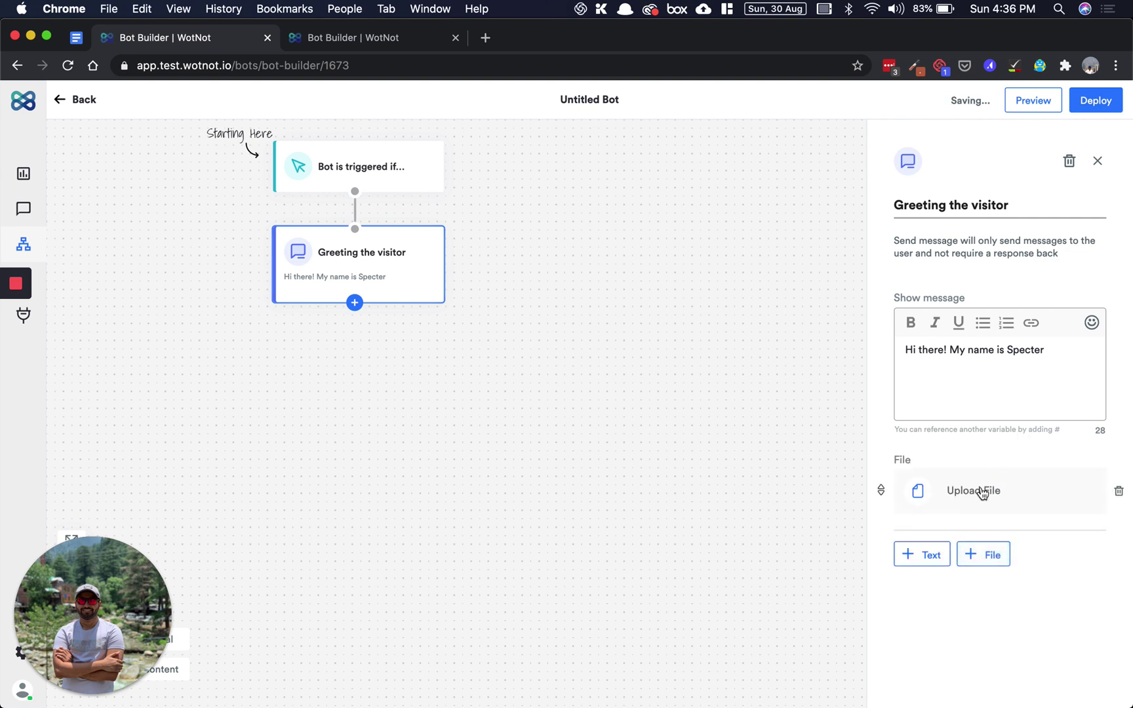
{"action": "left_click", "coordinate": [974, 493]}
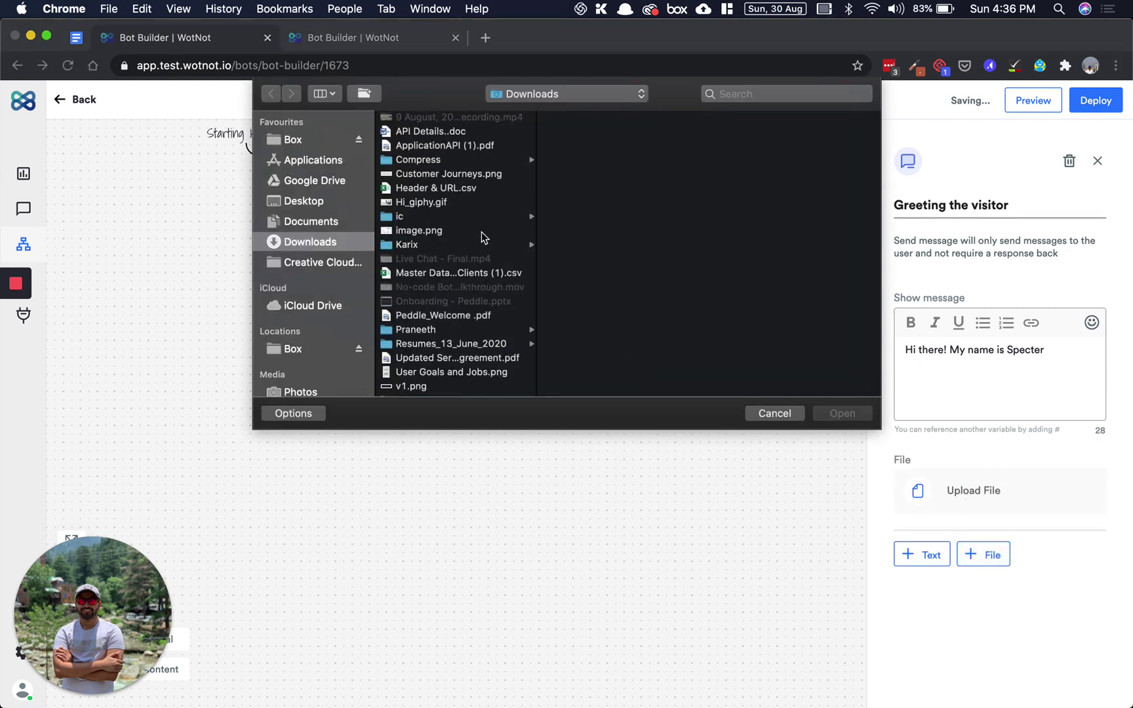
{"action": "left_click", "coordinate": [442, 203]}
{"action": "left_click", "coordinate": [826, 415]}
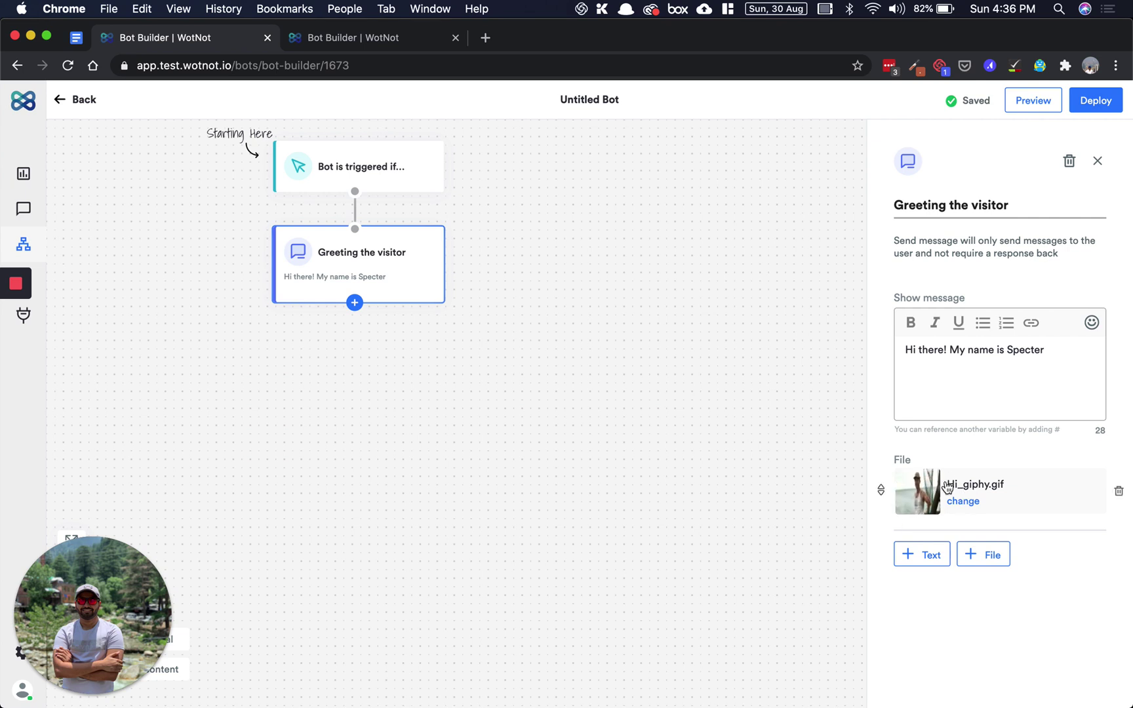
{"action": "left_click_drag", "start_coordinate": [881, 489], "coordinate": [870, 475]}
{"action": "left_click", "coordinate": [612, 369]}
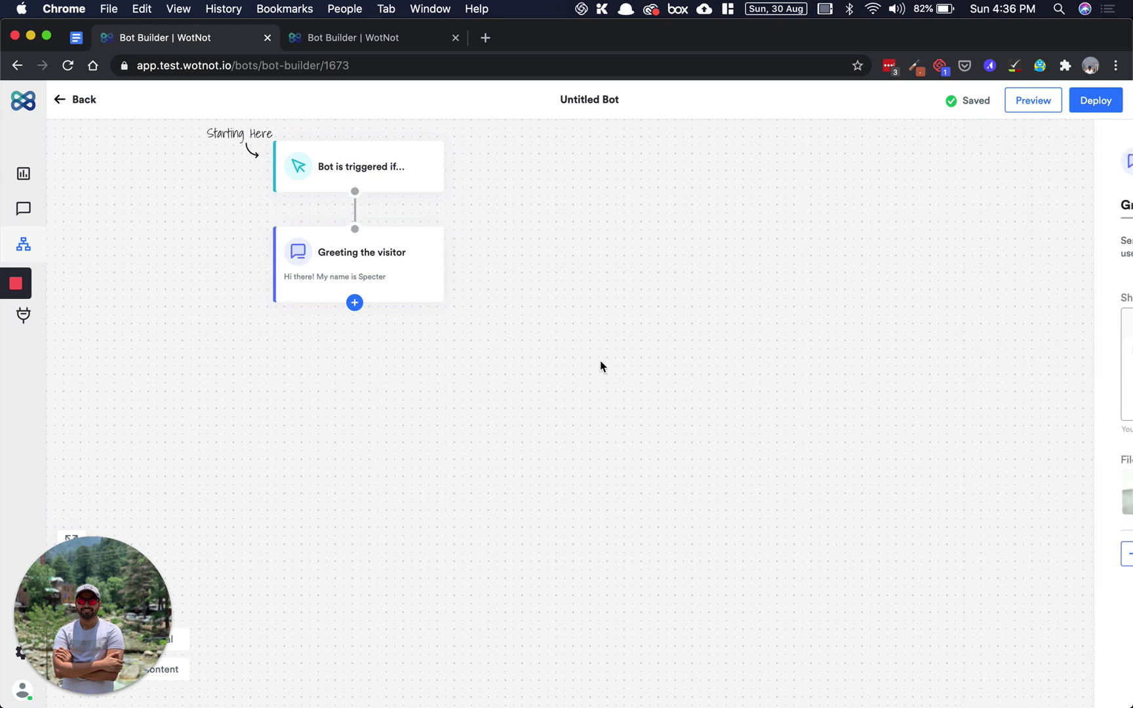
- Add a Collect Input block titled 'Collect Email' asking 'What is your email address?'
{"action": "left_click", "coordinate": [354, 304]}
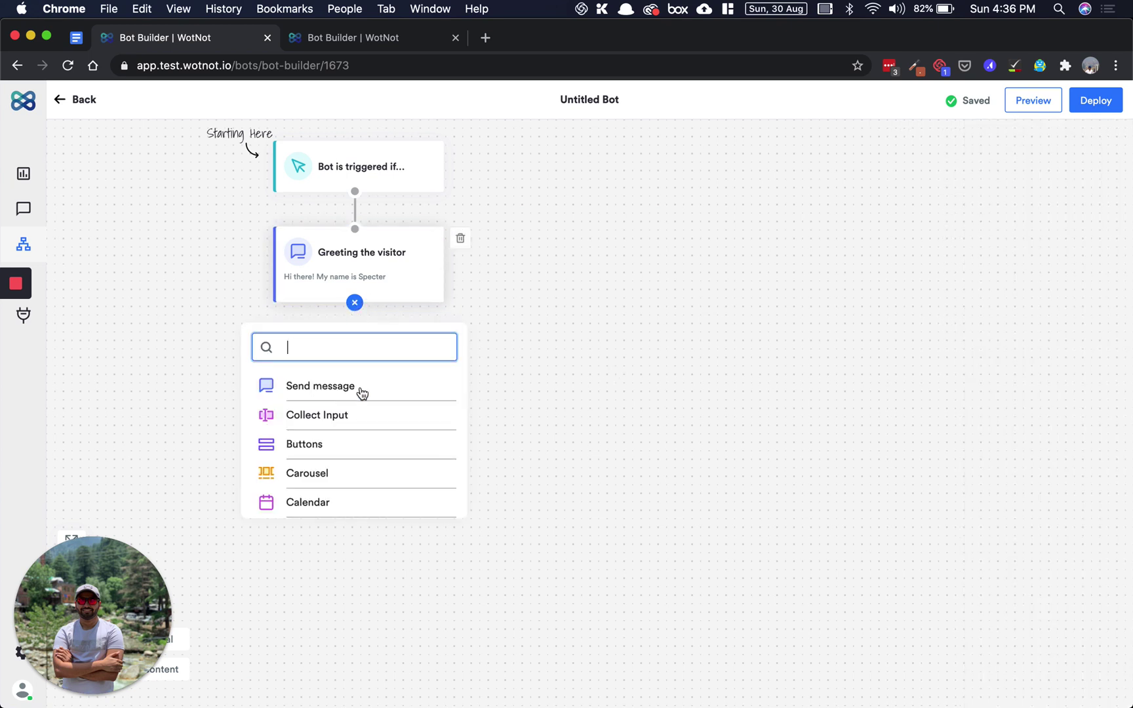
{"action": "left_click", "coordinate": [338, 420]}
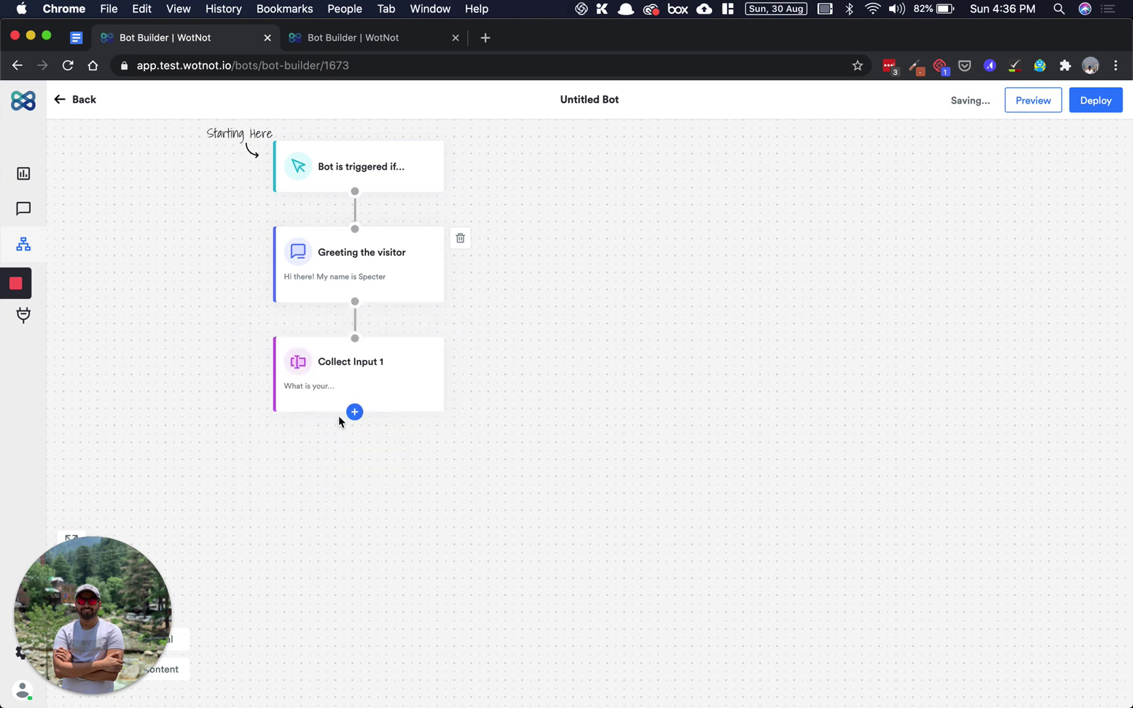
{"action": "left_click", "coordinate": [402, 384]}
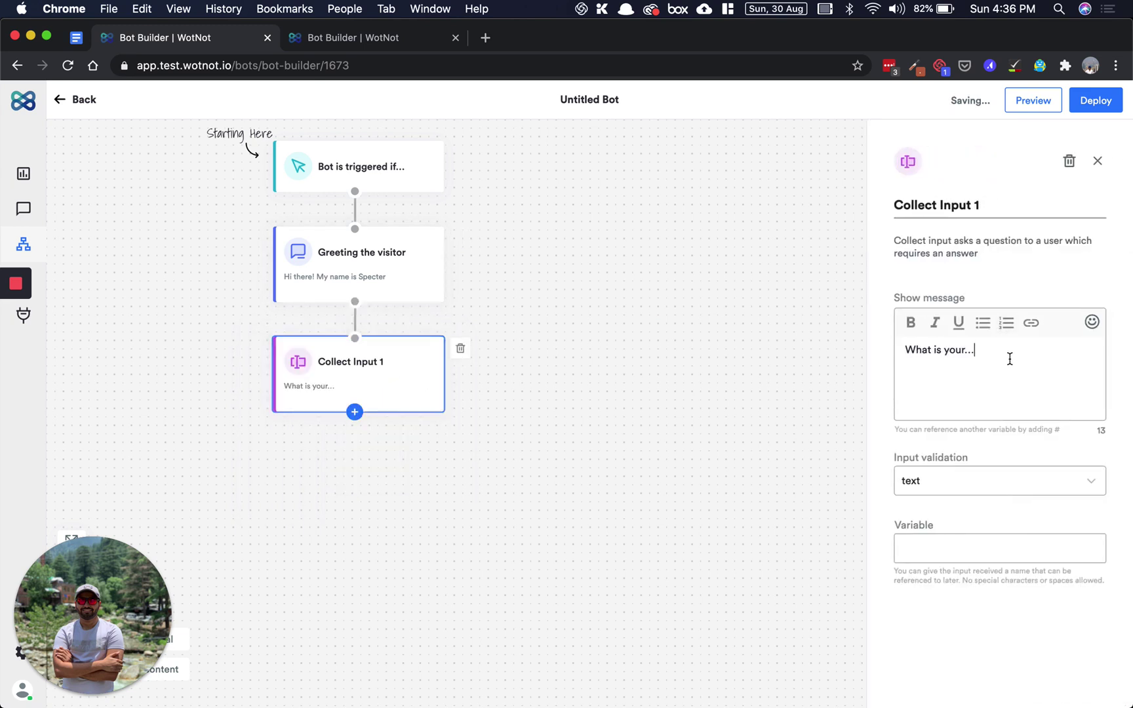
{"action": "key", "text": "BackSpace"}
{"action": "type", "text": "email addd"}
{"action": "key", "text": "BackSpace"}
{"action": "type", "text": "ress?"}
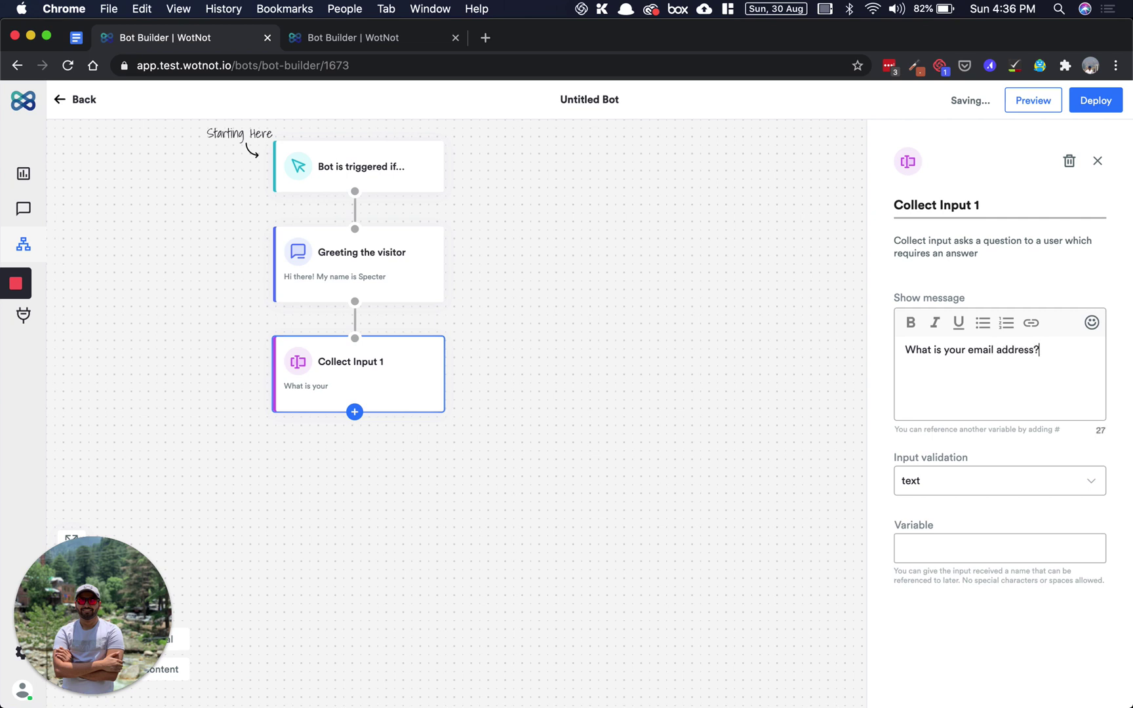
{"action": "left_click", "coordinate": [1019, 205]}
{"action": "key", "text": "BackSpace"}
{"action": "key", "text": "BackSpace"}
{"action": "key", "text": "BackSpace"}
{"action": "key", "text": "BackSpace"}
{"action": "key", "text": "BackSpace"}
{"action": "key", "text": "BackSpace"}
{"action": "key", "text": "BackSpace"}
{"action": "type", "text": "Email"}
{"action": "left_click", "coordinate": [1079, 352]}
{"action": "key", "text": "super+i"}
{"action": "key", "text": "super+i"}
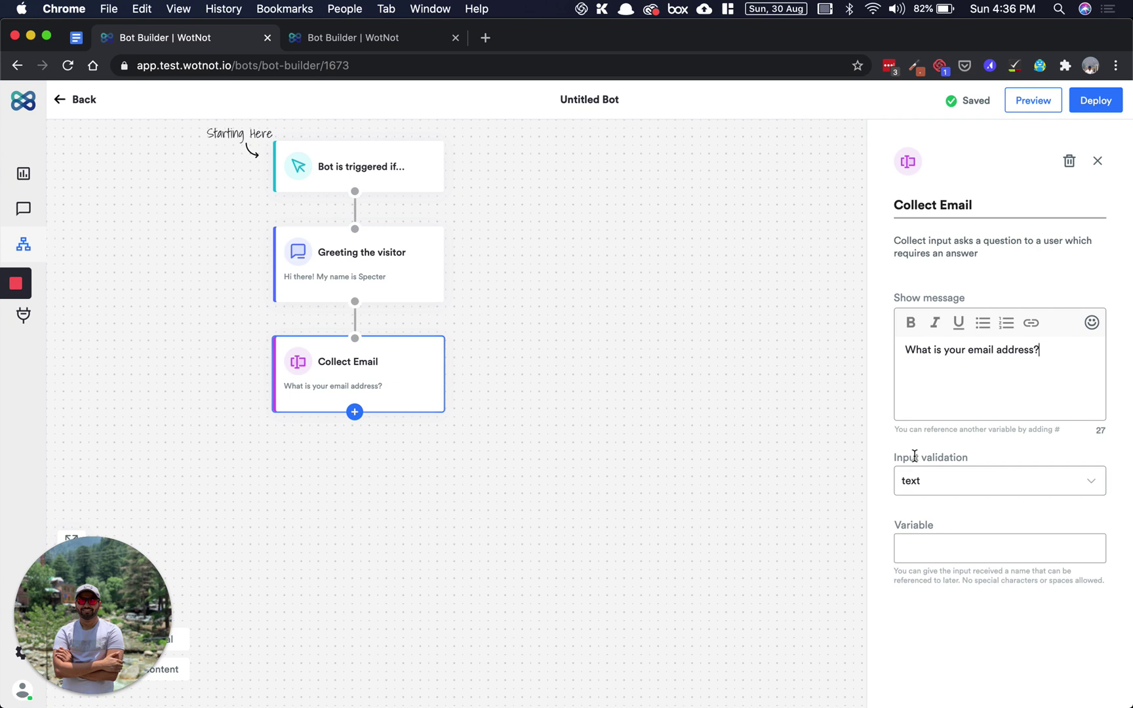
- Set email validation, error 'Please enter a valid email address', and the Email variable
{"action": "left_click", "coordinate": [973, 485]}
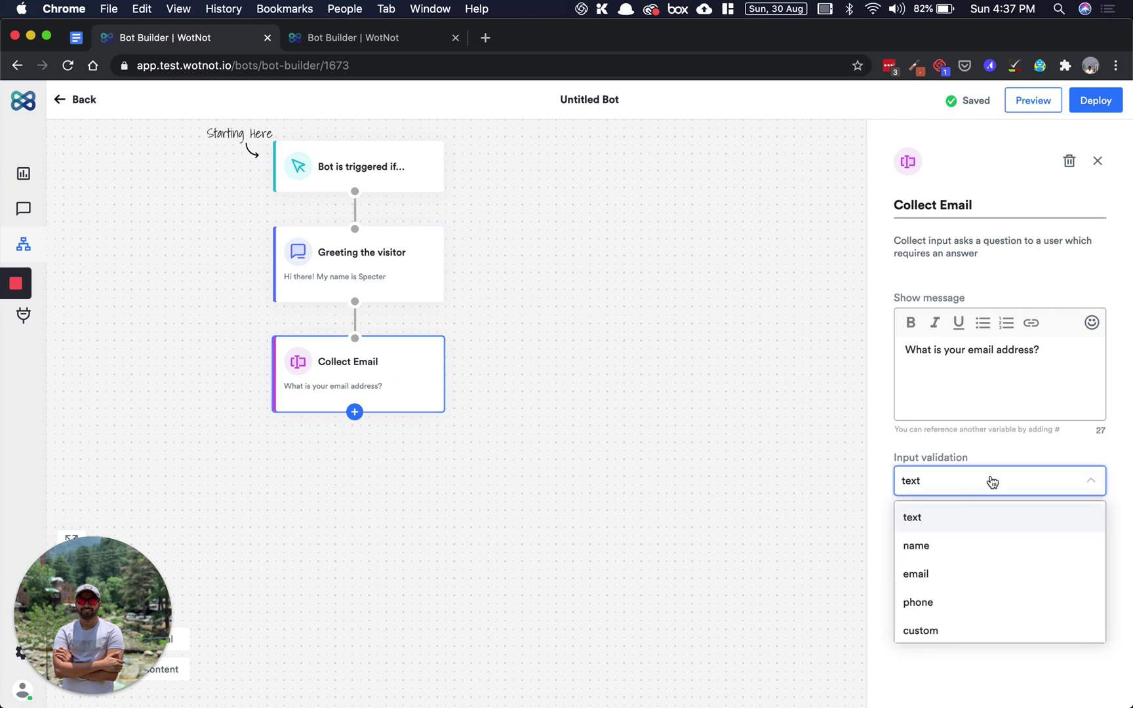
{"action": "left_click", "coordinate": [961, 576]}
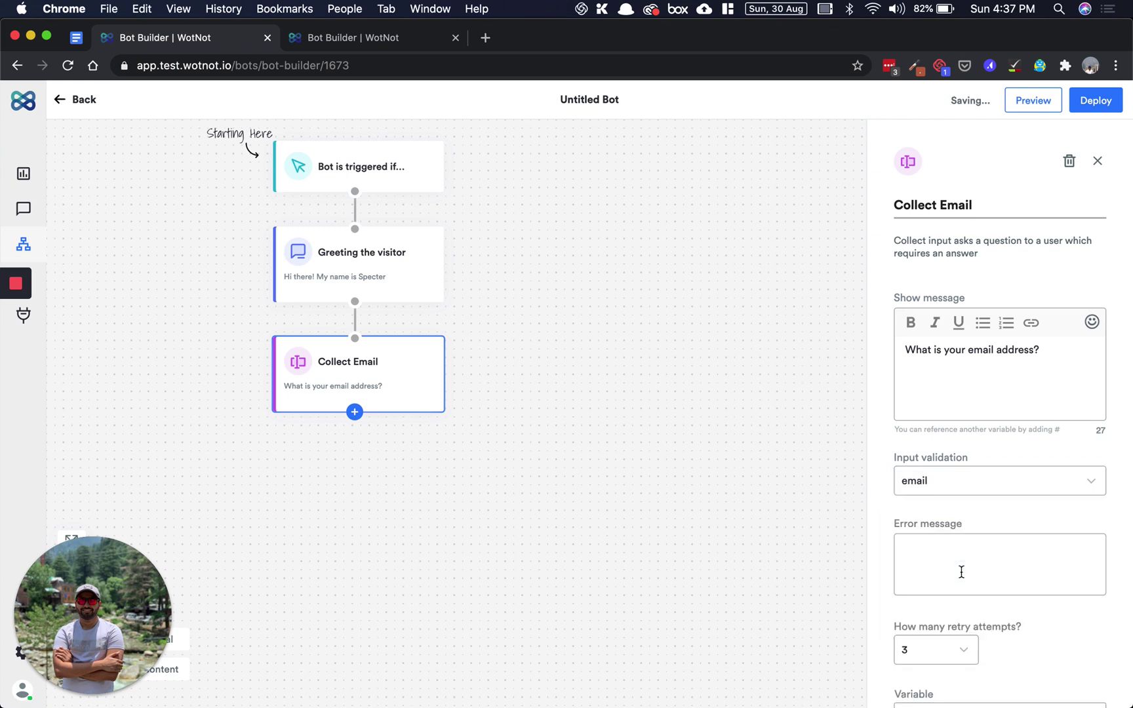
{"action": "scroll", "coordinate": [961, 574], "scroll_direction": "down", "scroll_amount": 3}
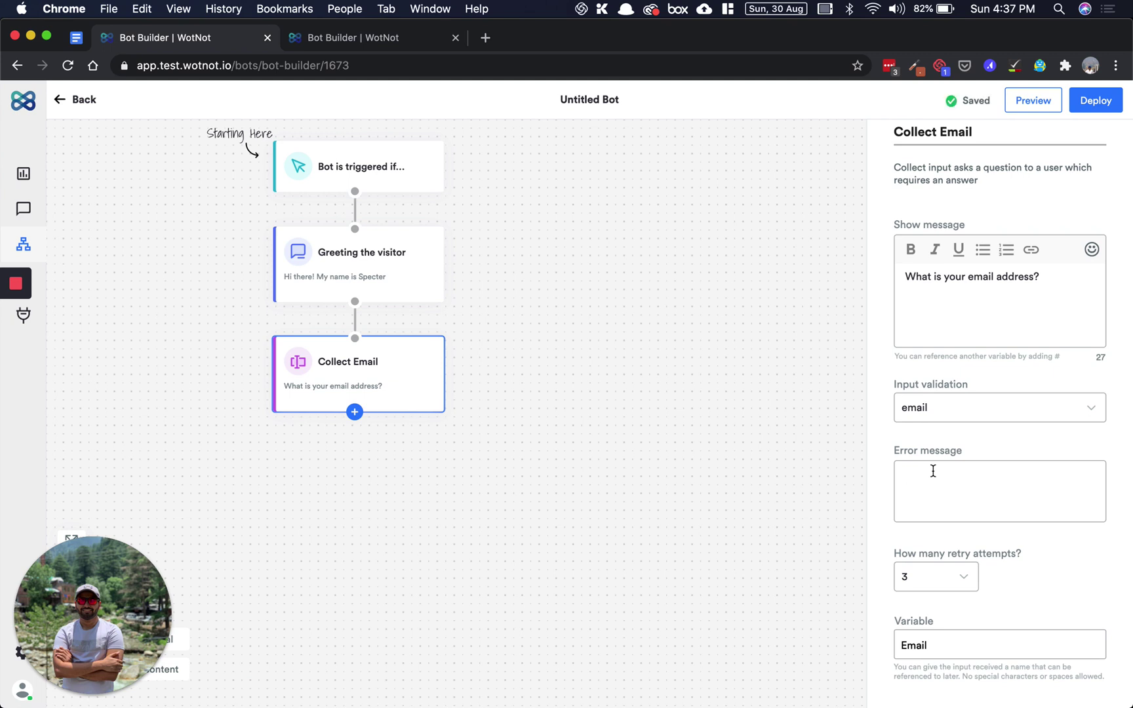
{"action": "type", "text": "Please enter a valid emai"}
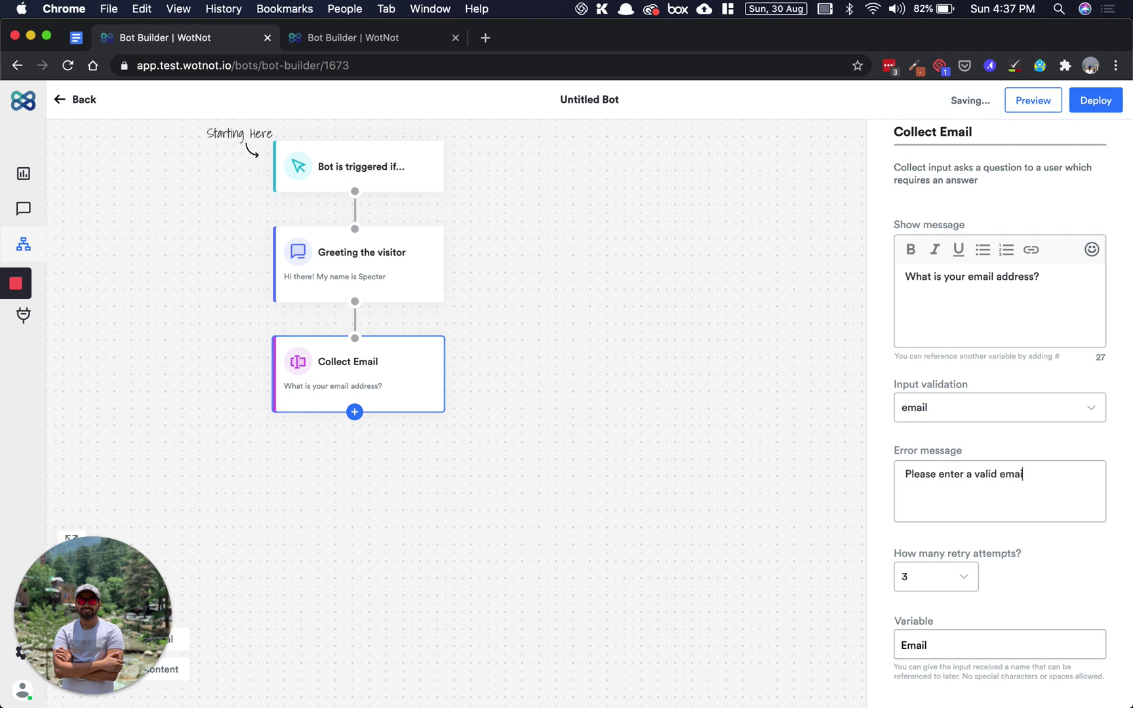
{"action": "type", "text": "l address"}
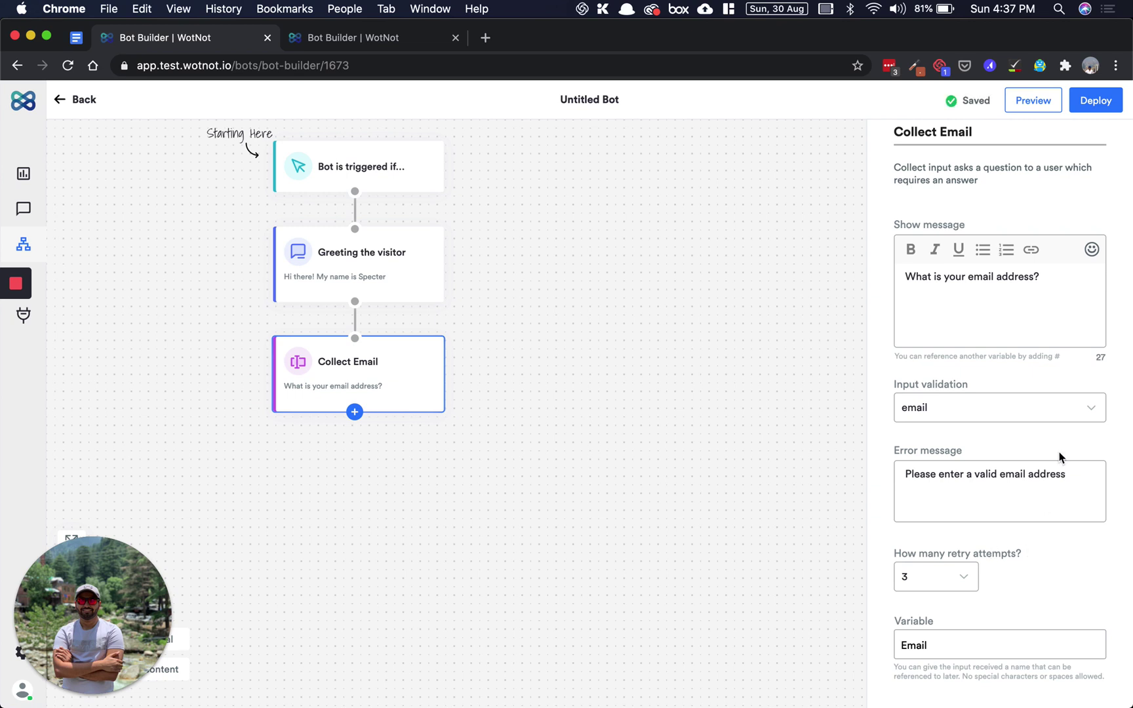
{"action": "left_click", "coordinate": [900, 639]}
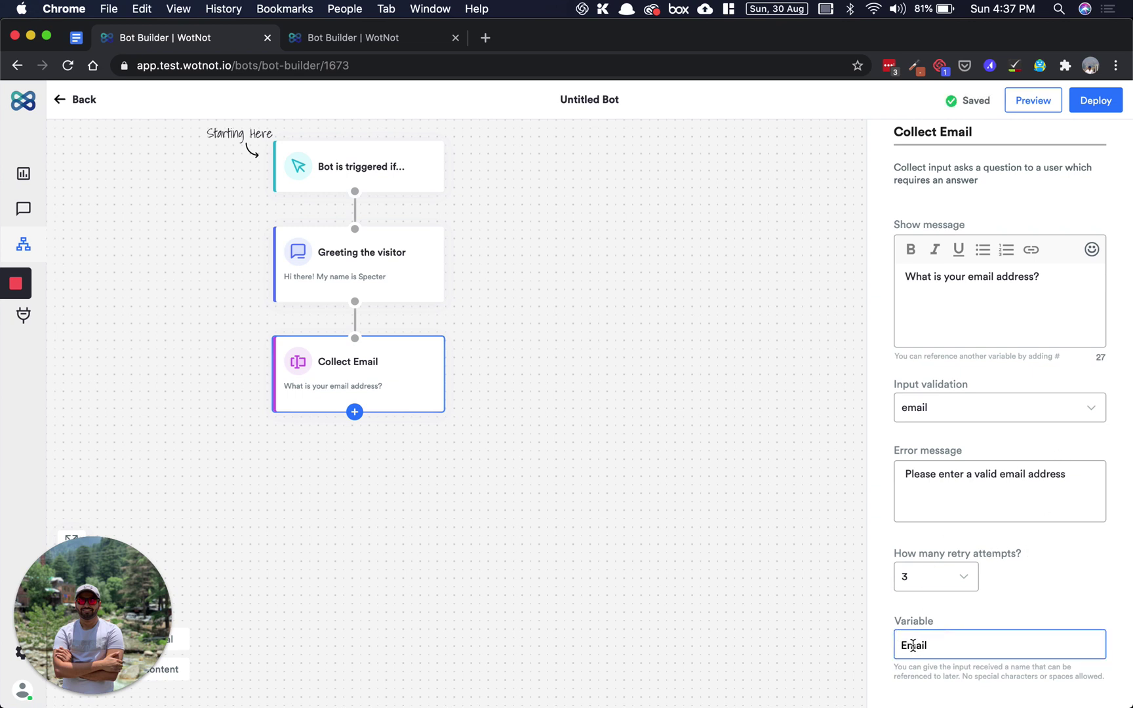
{"action": "left_click", "coordinate": [1071, 281]}
{"action": "type", "text": "#"}
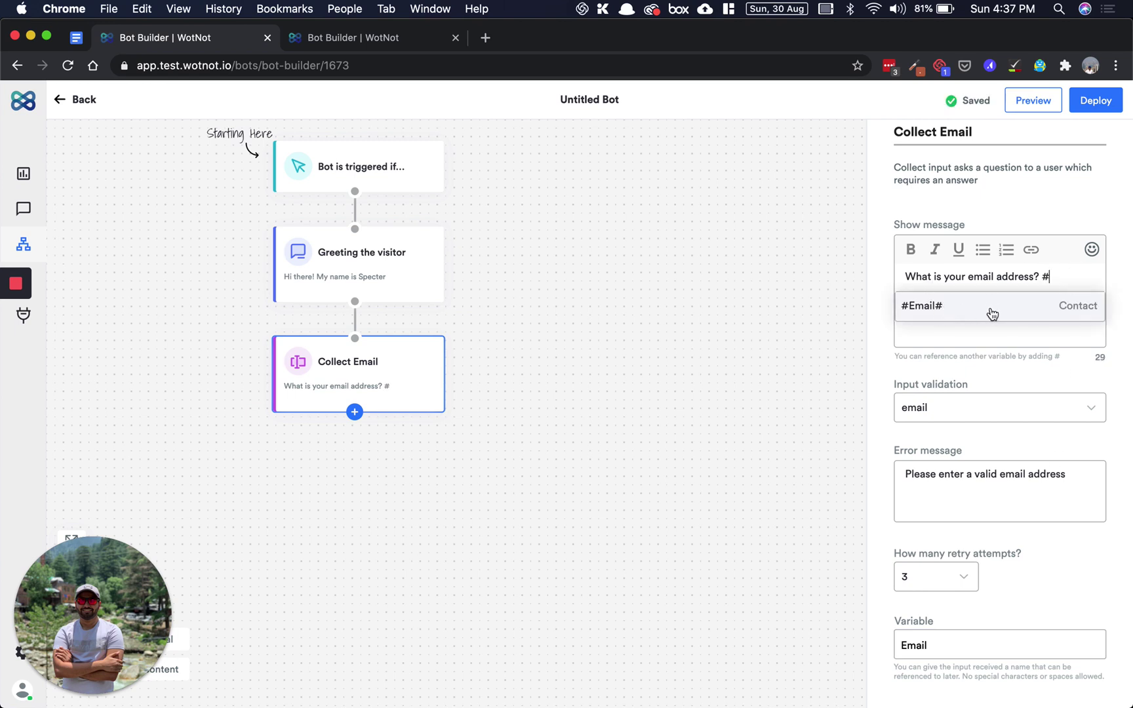
{"action": "key", "text": "BackSpace"}
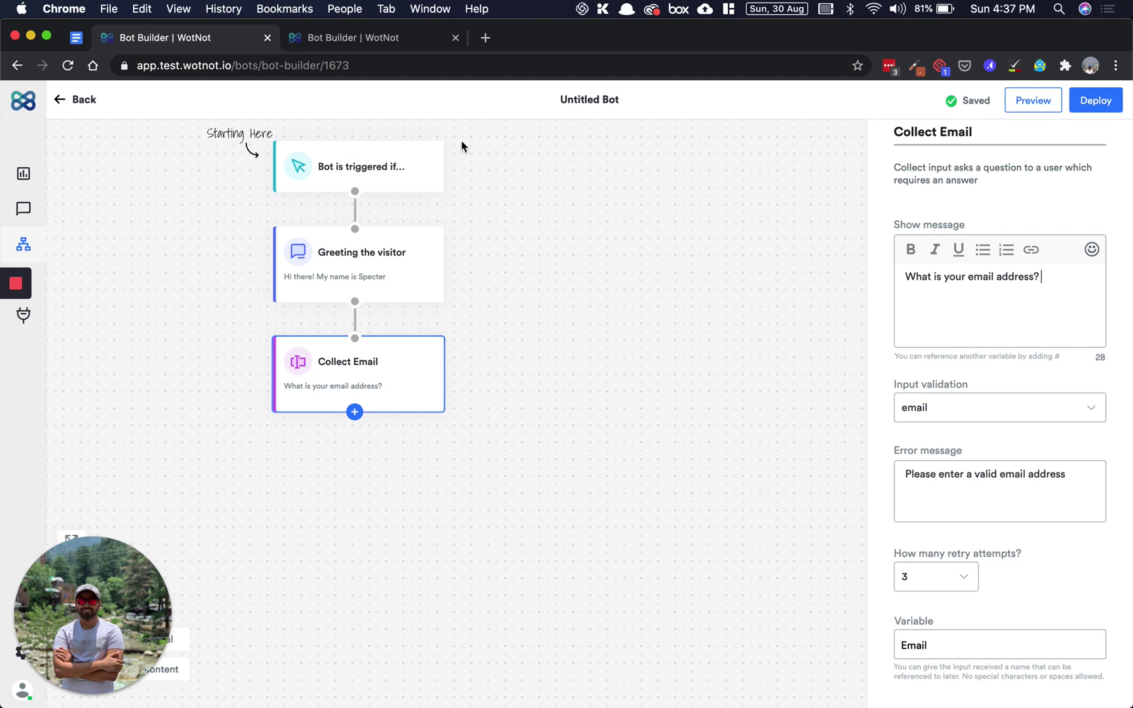
{"action": "left_click", "coordinate": [523, 394]}
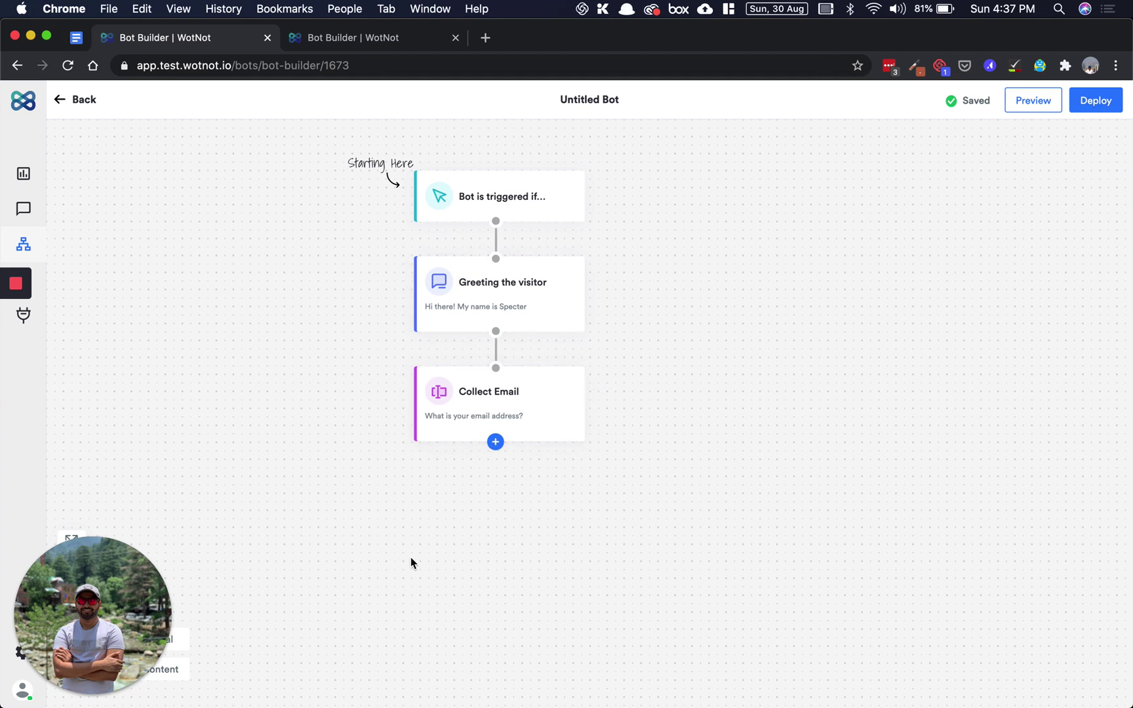
- Add an End block titled 'Ending the flow' with the message 'This is the end!'
{"action": "left_click", "coordinate": [495, 443]}
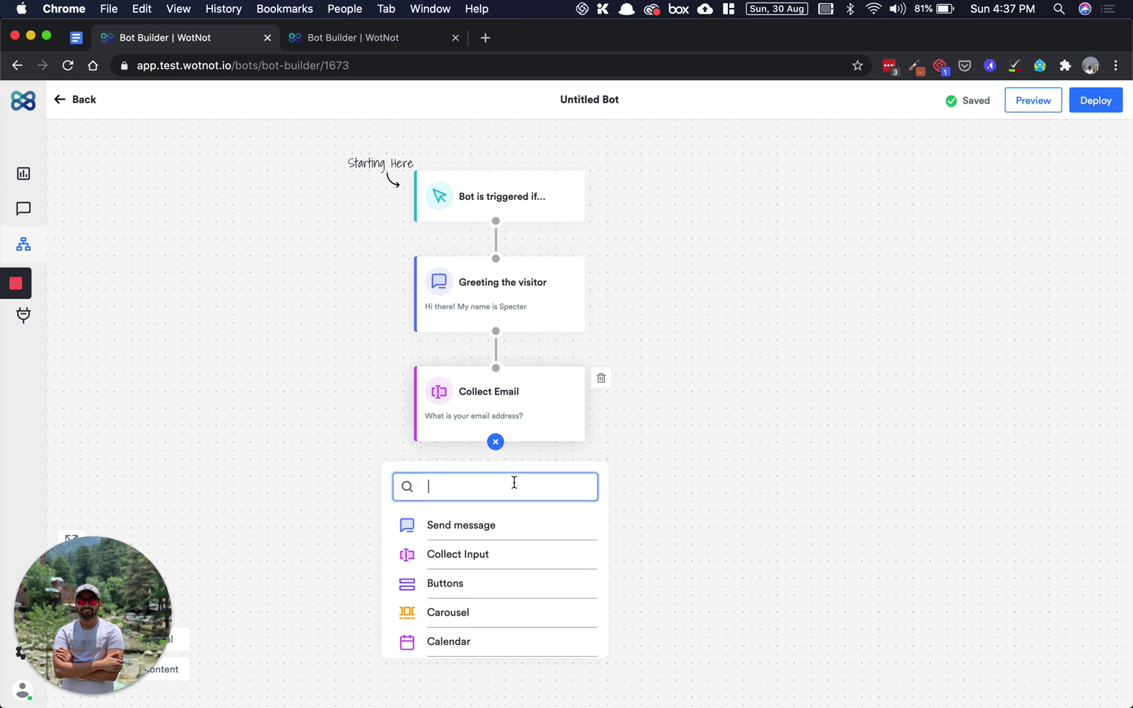
{"action": "type", "text": "end"}
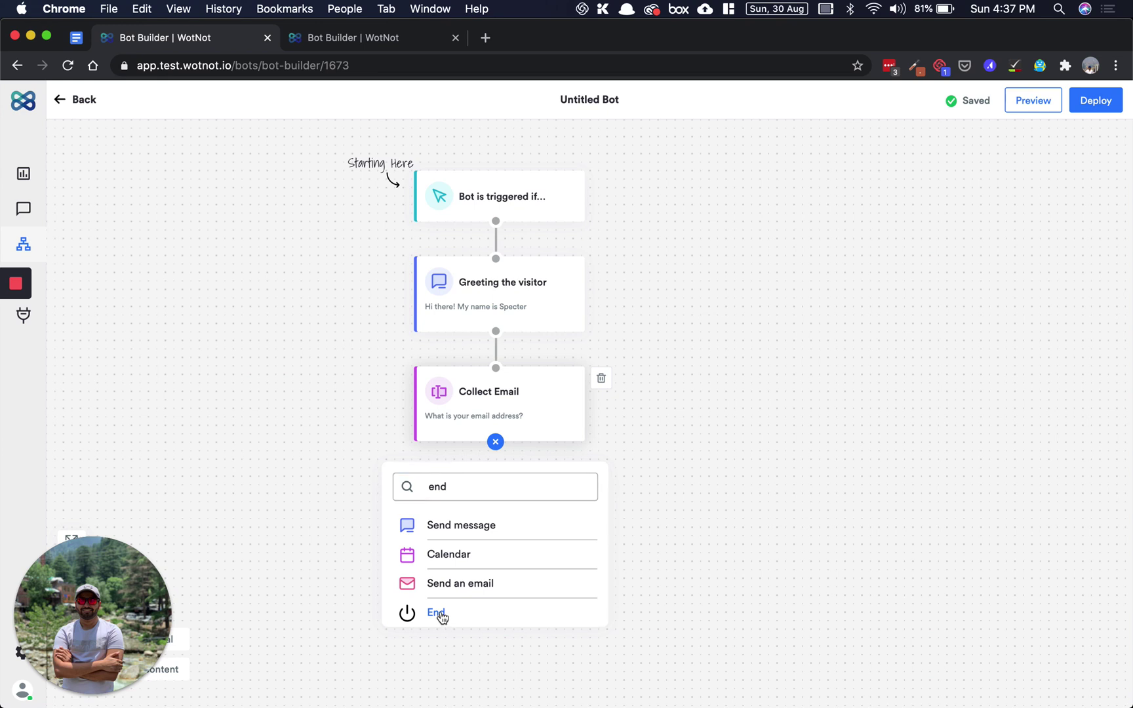
{"action": "left_click", "coordinate": [436, 613]}
{"action": "left_click", "coordinate": [502, 522]}
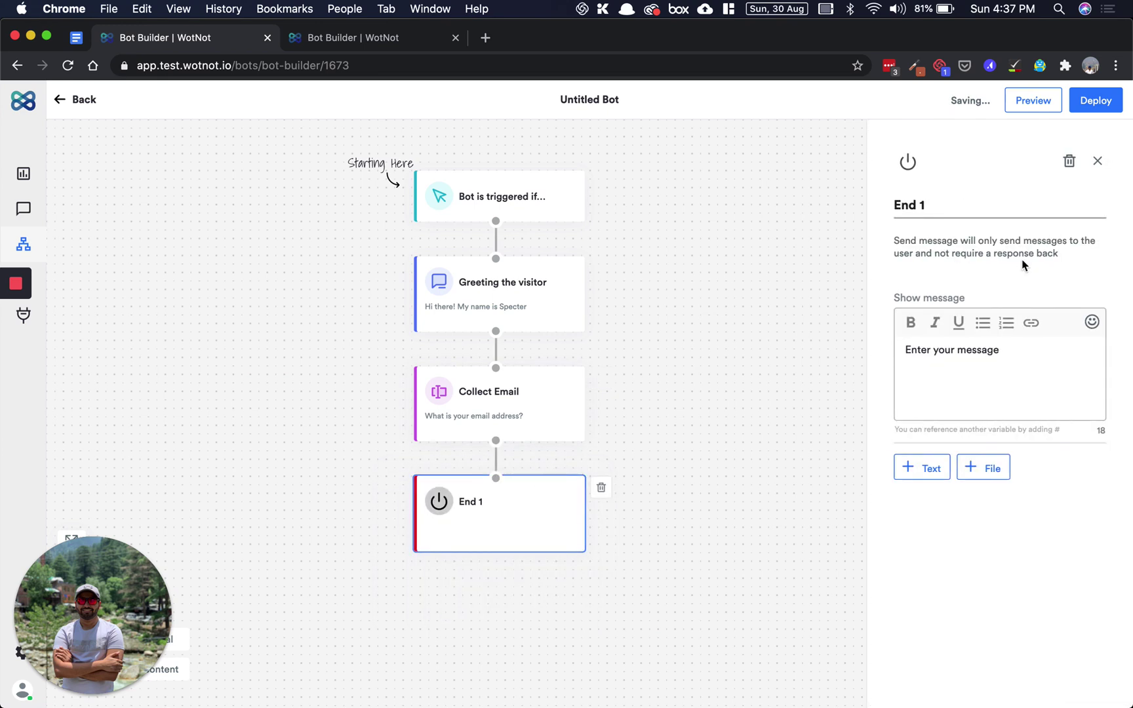
{"action": "triple_click", "coordinate": [1047, 358]}
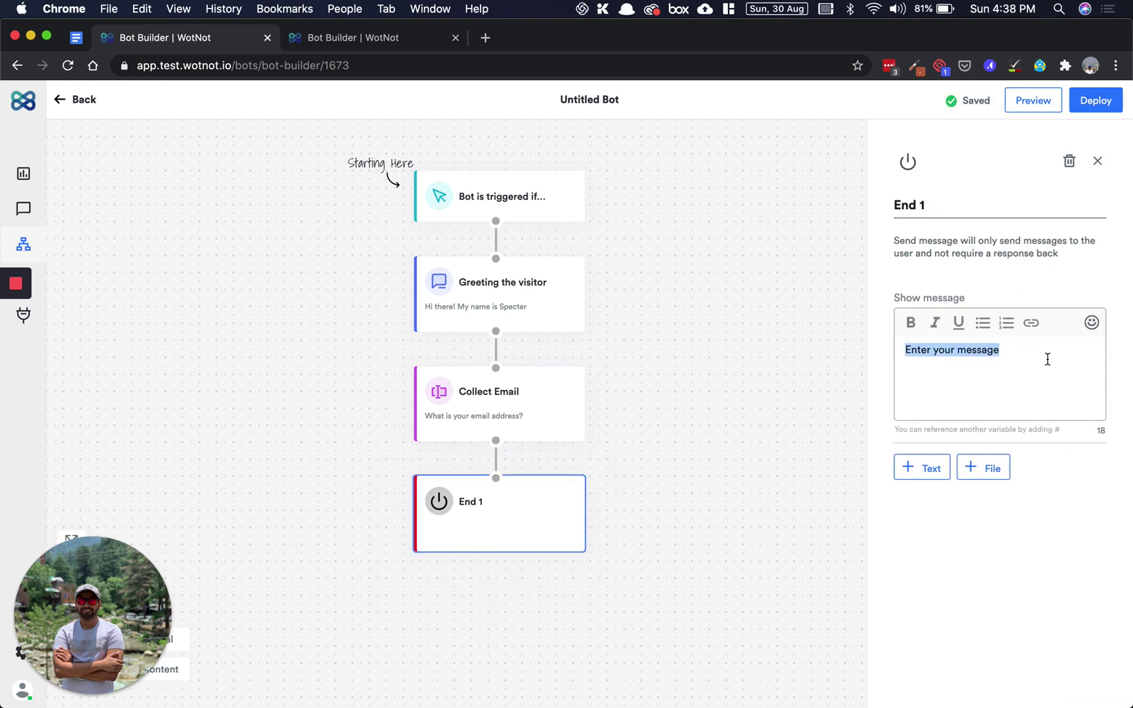
{"action": "type", "text": "This is the end"}
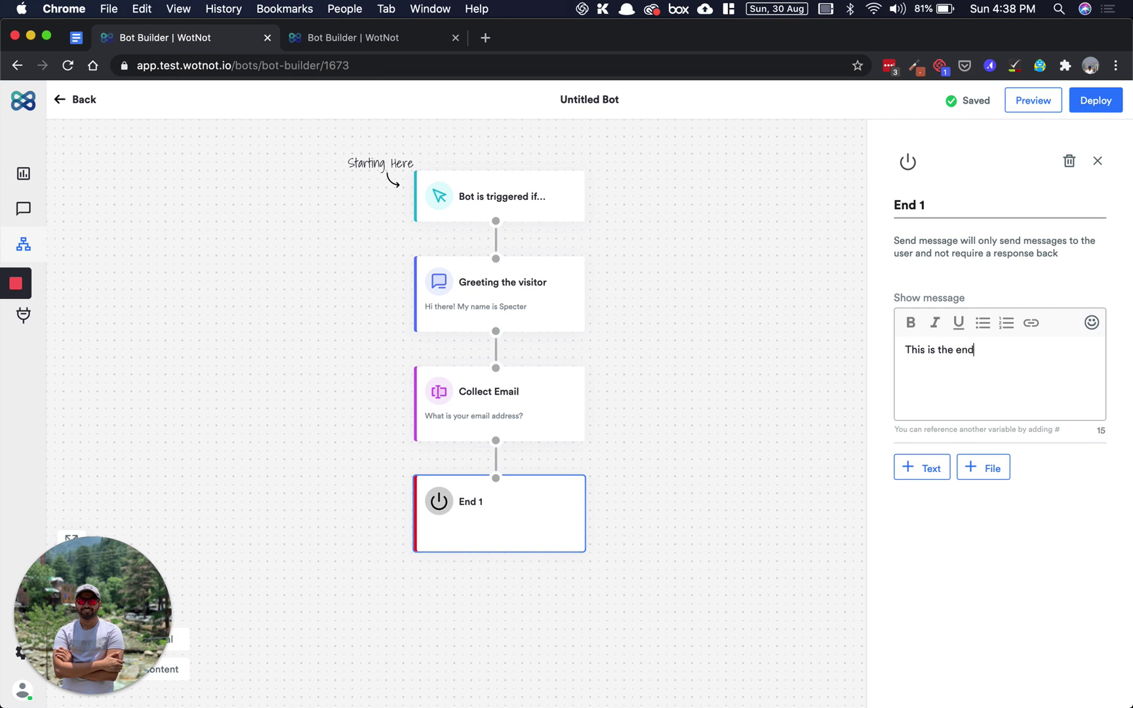
{"action": "left_click", "coordinate": [1001, 207]}
{"action": "key", "text": "BackSpace"}
{"action": "key", "text": "BackSpace"}
{"action": "type", "text": "ing the flow"}
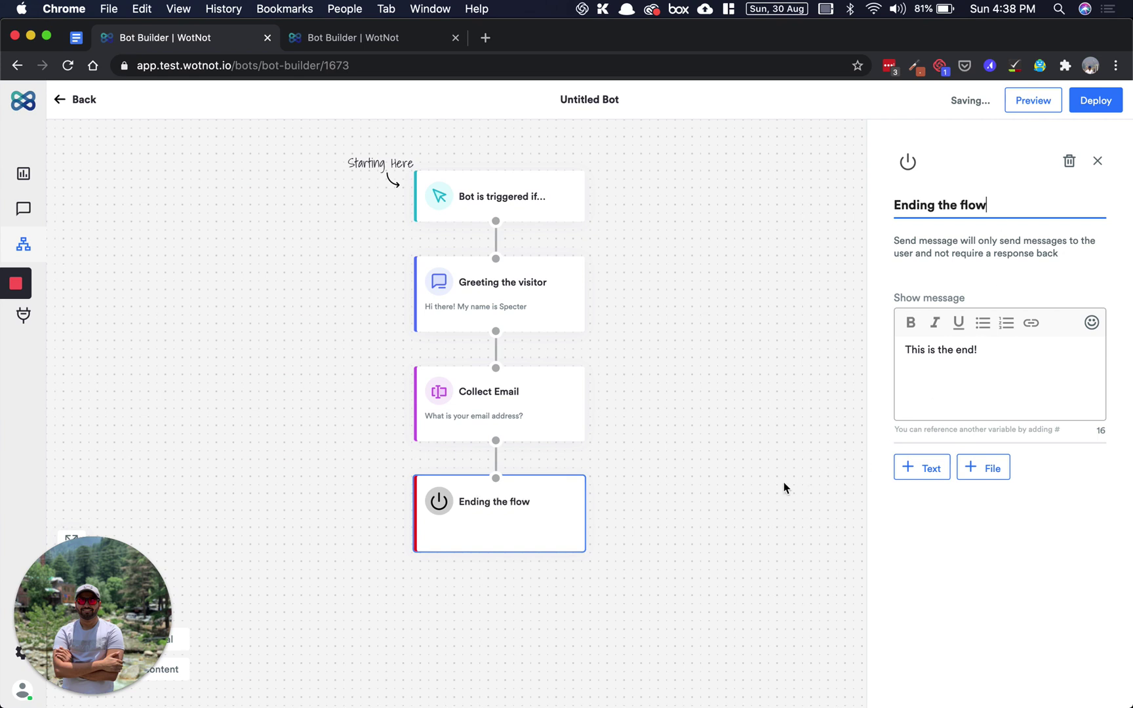
{"action": "left_click", "coordinate": [763, 488]}
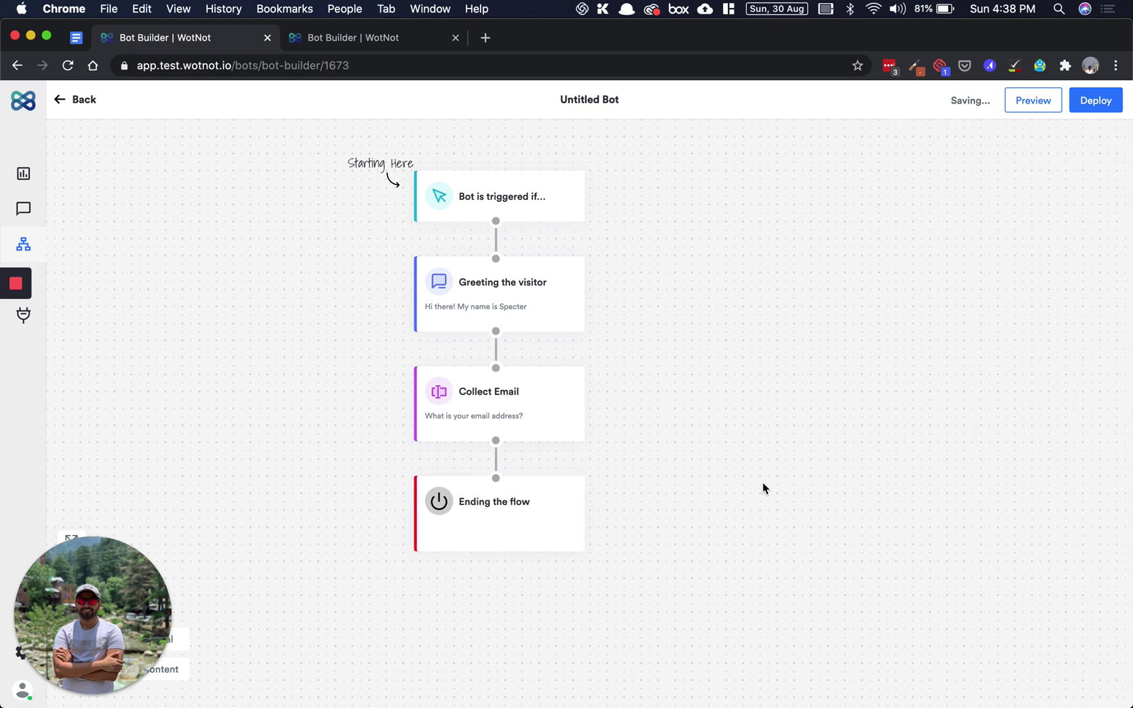
- Rename the Untitled Bot to 'Example bot' and shift the flow slightly right
{"action": "left_click", "coordinate": [597, 99]}
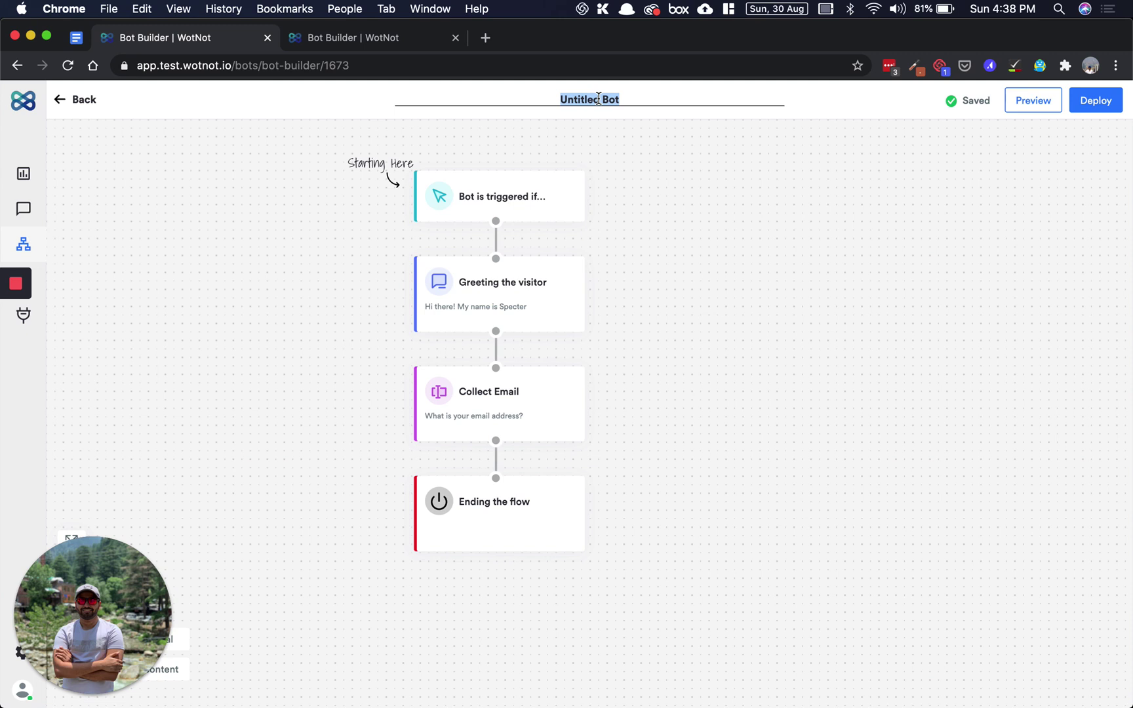
{"action": "type", "text": "Example bot"}
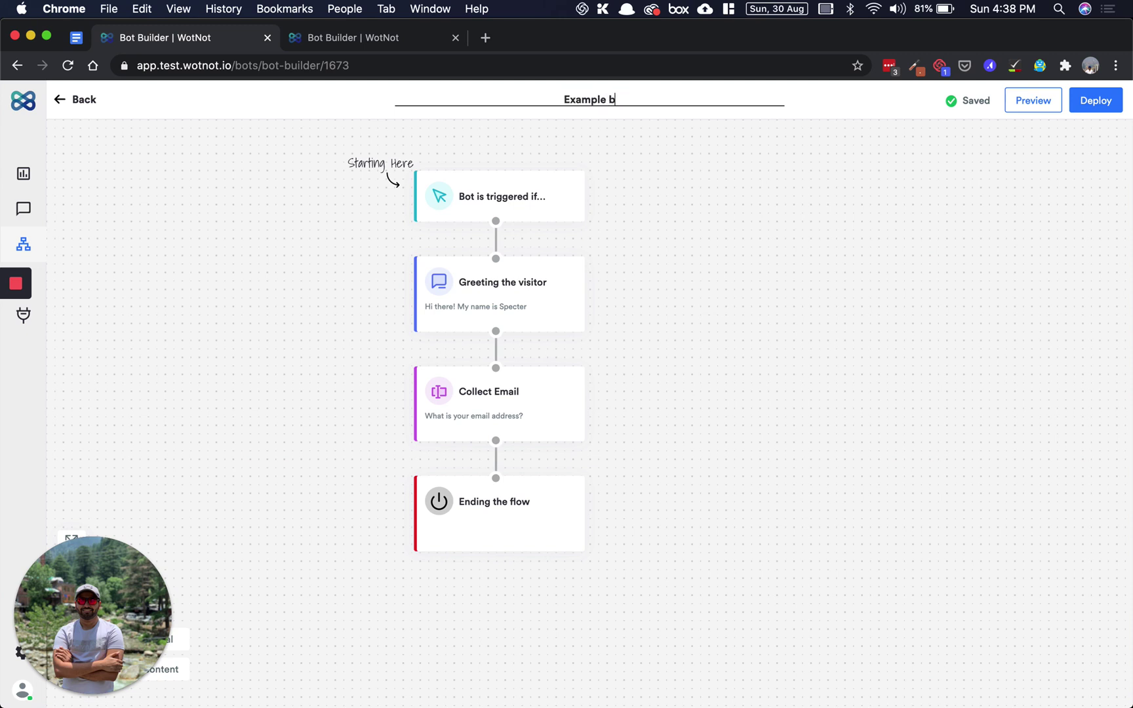
{"action": "key", "text": "Return"}
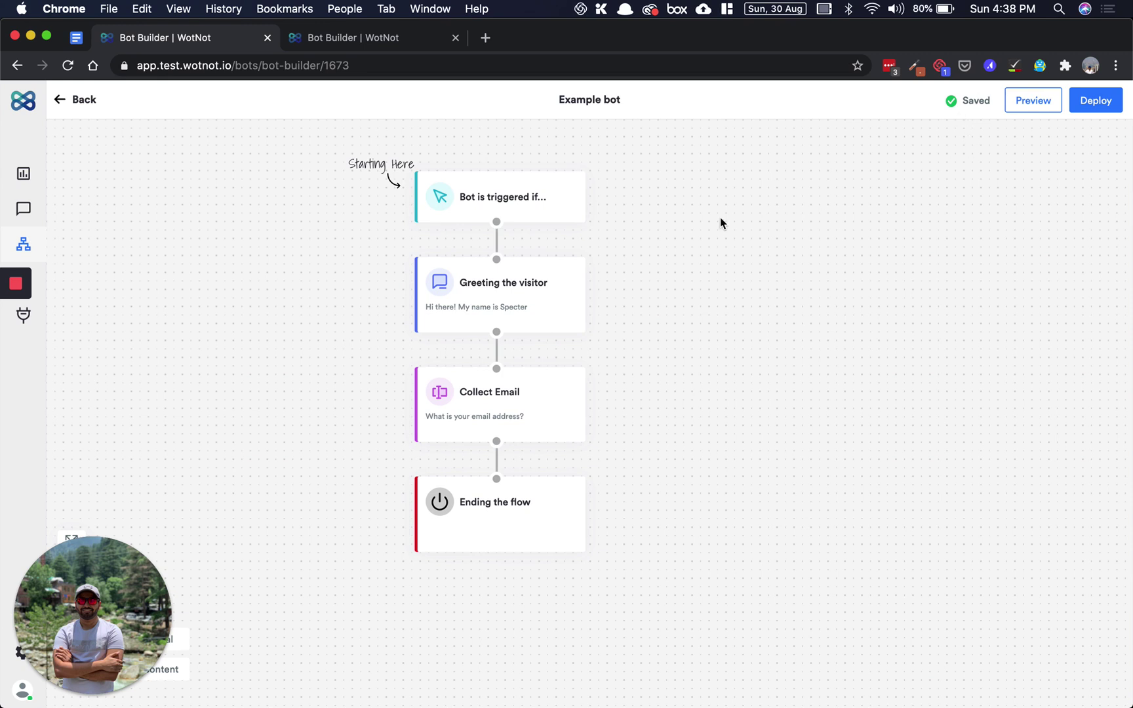
{"action": "left_click_drag", "start_coordinate": [688, 304], "coordinate": [743, 296]}
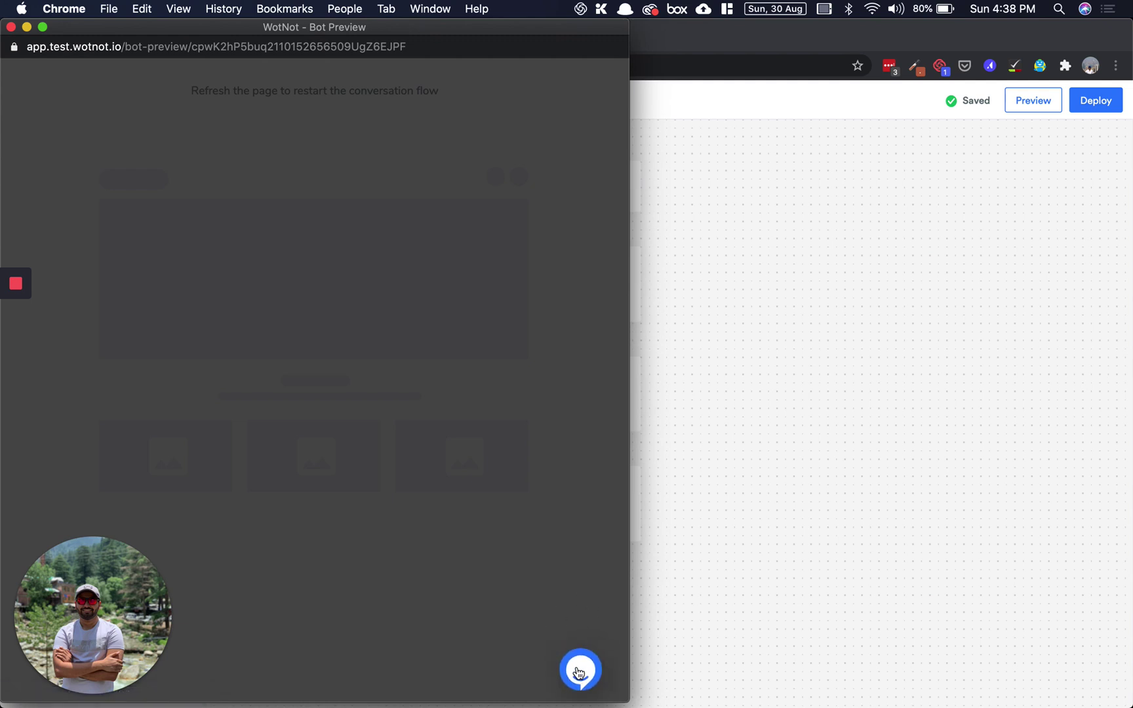
- In the preview chat, reply 'fake' and then a valid email address, then close the preview
{"action": "left_click", "coordinate": [579, 672]}
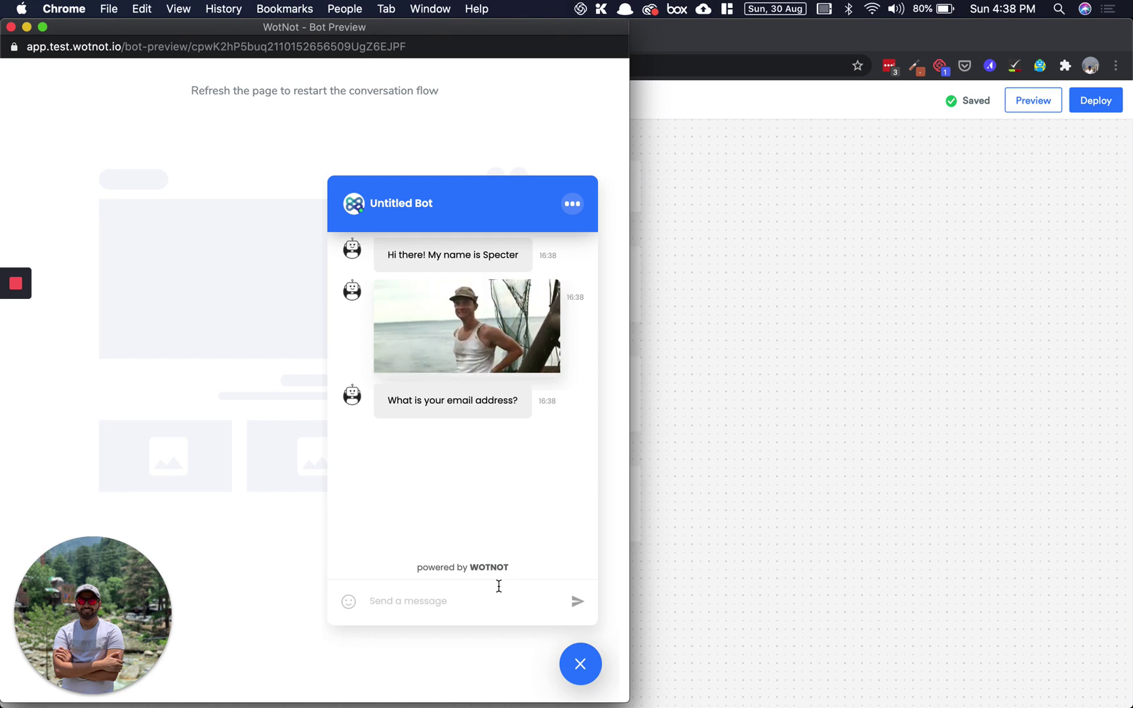
{"action": "type", "text": "fake"}
{"action": "key", "text": "Return"}
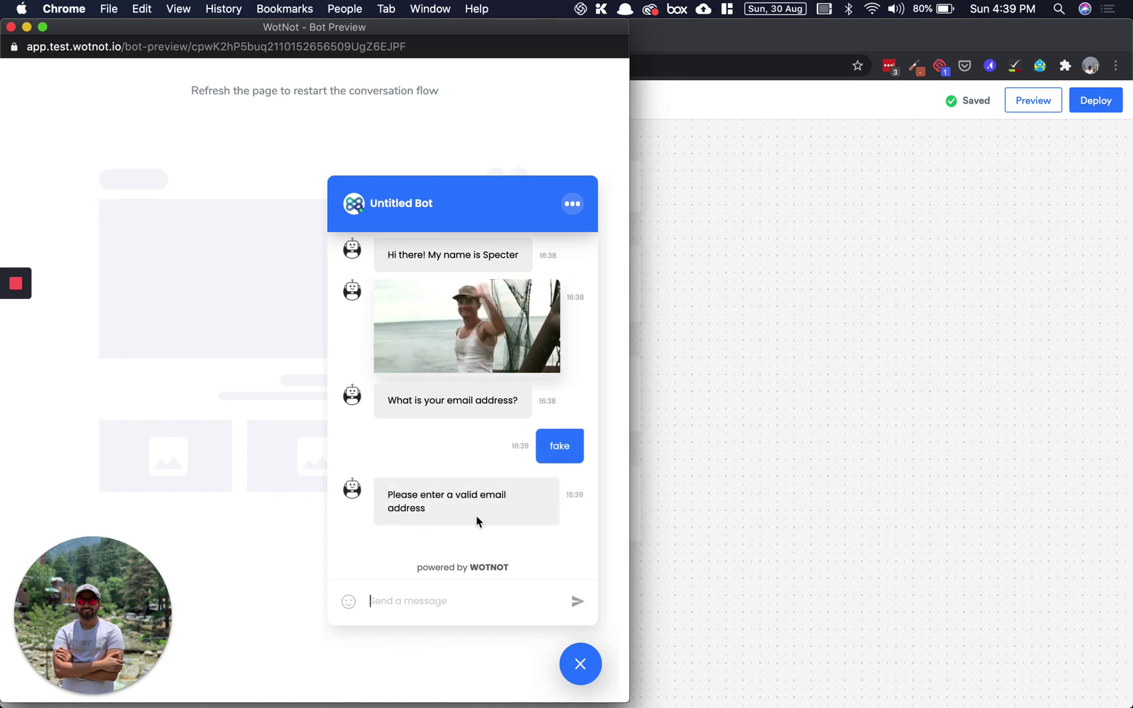
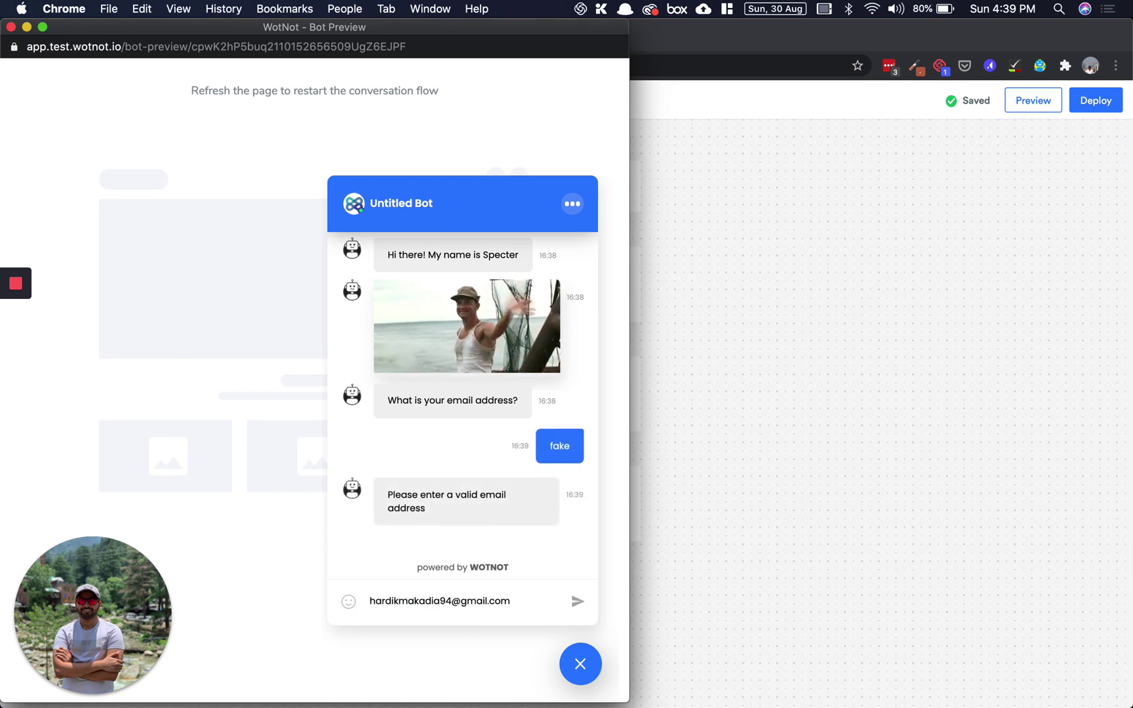
{"action": "key", "text": "Return"}
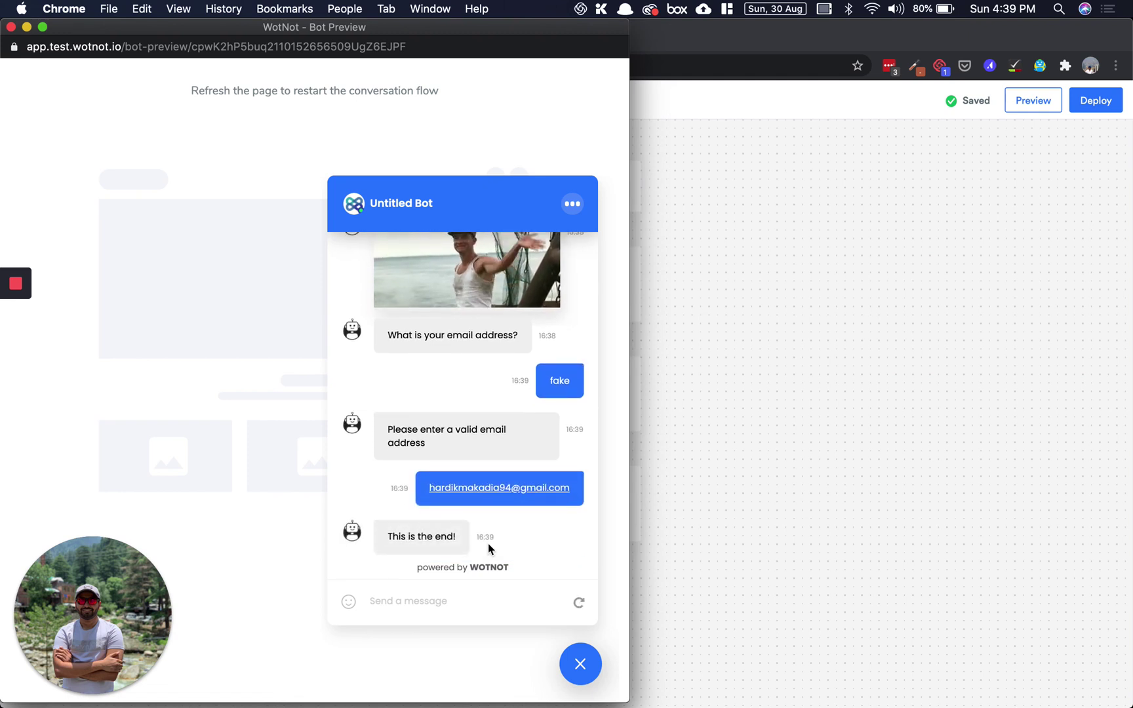
{"action": "left_click", "coordinate": [11, 27]}
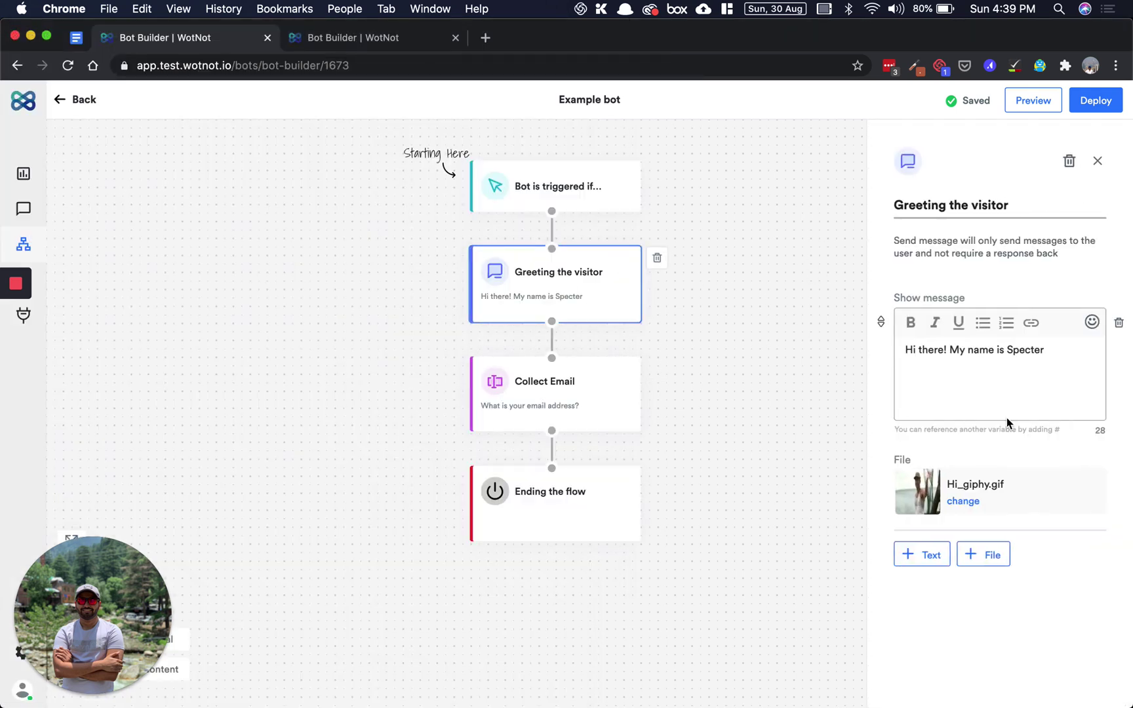
- Close the greeting block panel, deploy the Example bot, and dismiss the 'Bot has been deployed successfully' banner
{"action": "left_click", "coordinate": [1104, 102]}
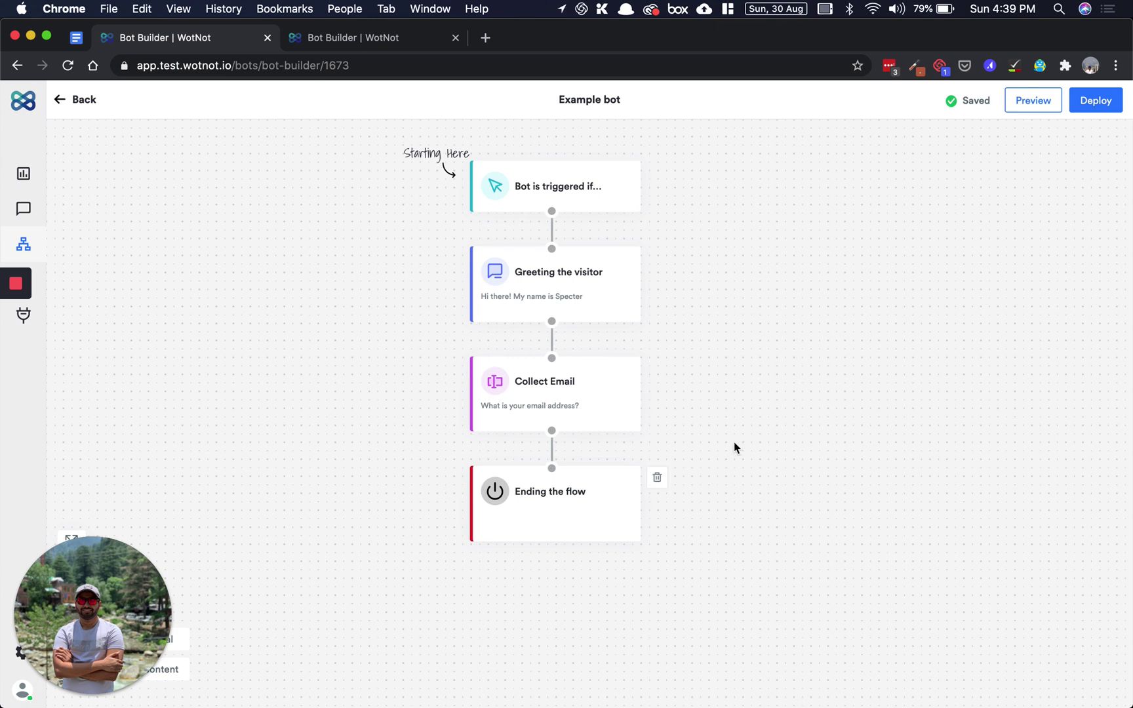
{"action": "left_click", "coordinate": [1102, 103]}
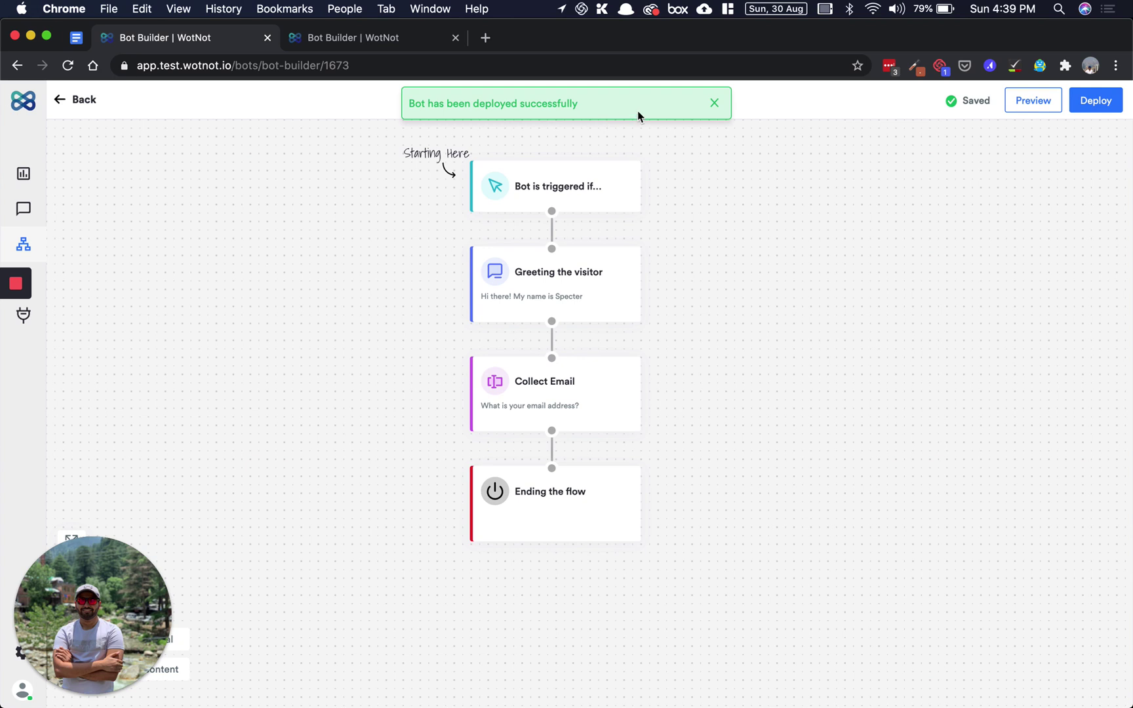
{"action": "left_click", "coordinate": [714, 108]}
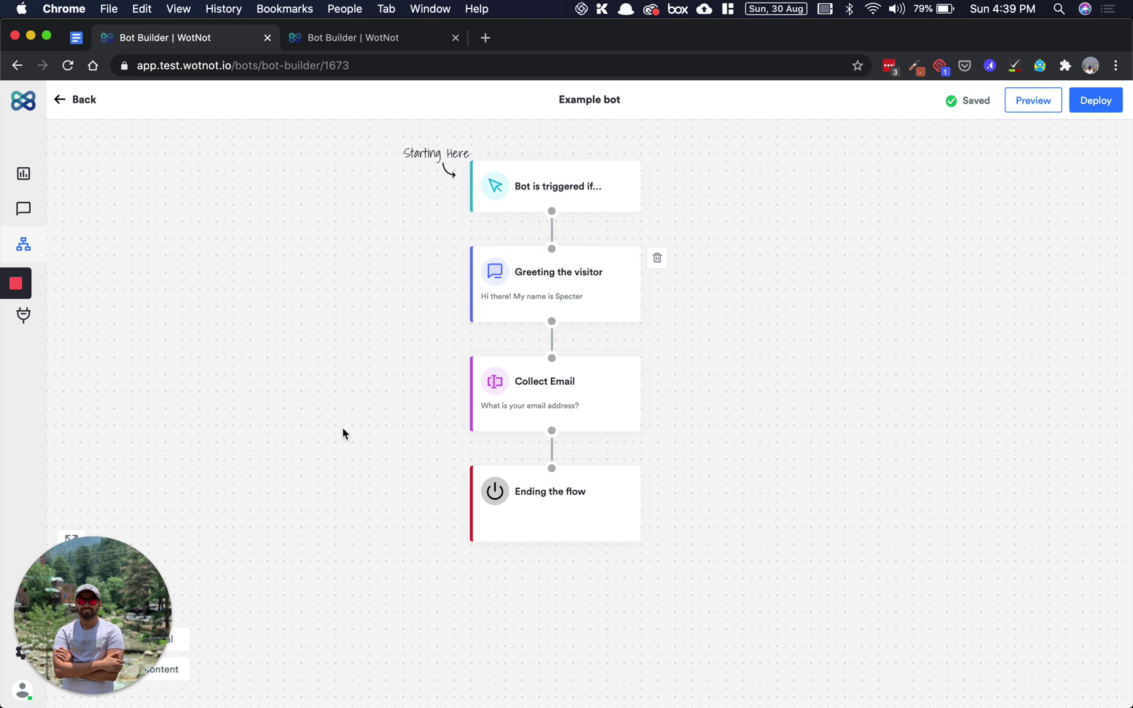
{"action": "left_click_drag", "start_coordinate": [103, 580], "coordinate": [451, 577]}
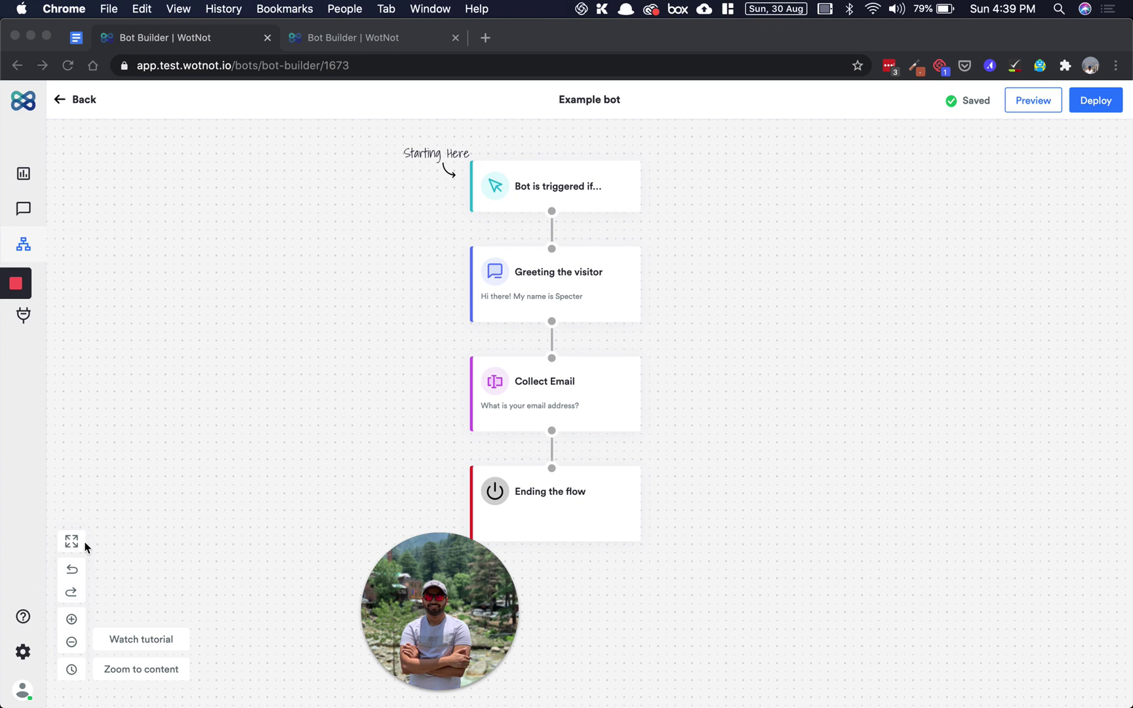
{"action": "left_click", "coordinate": [111, 525]}
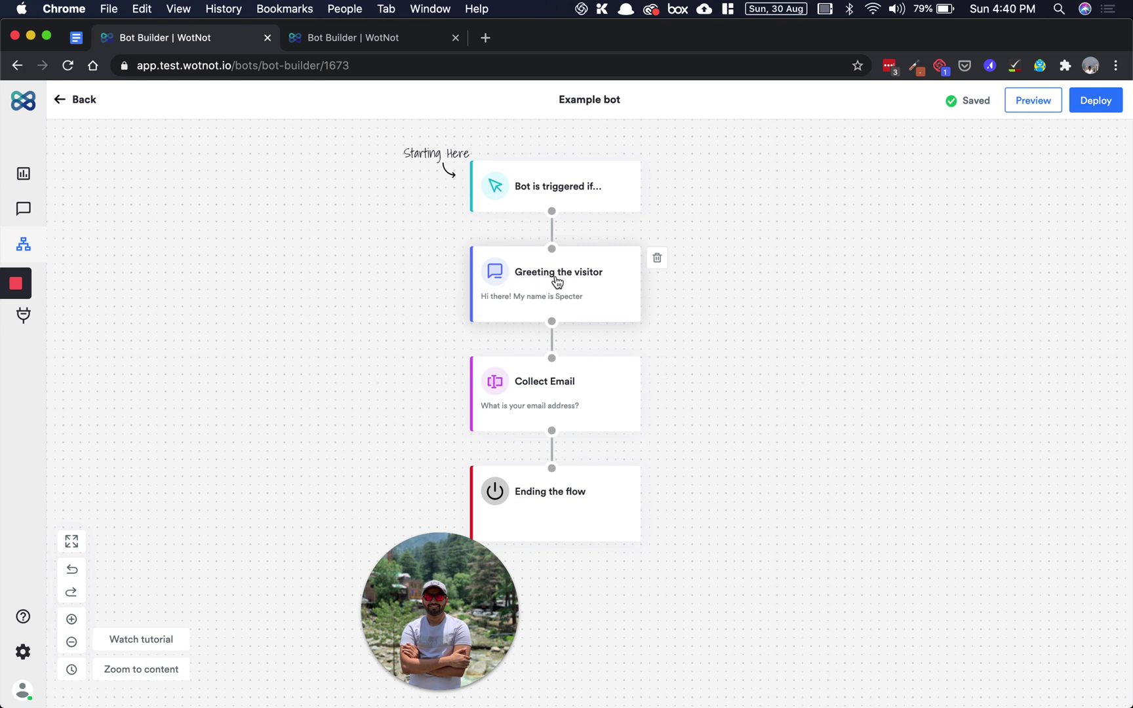
{"action": "left_click", "coordinate": [74, 541]}
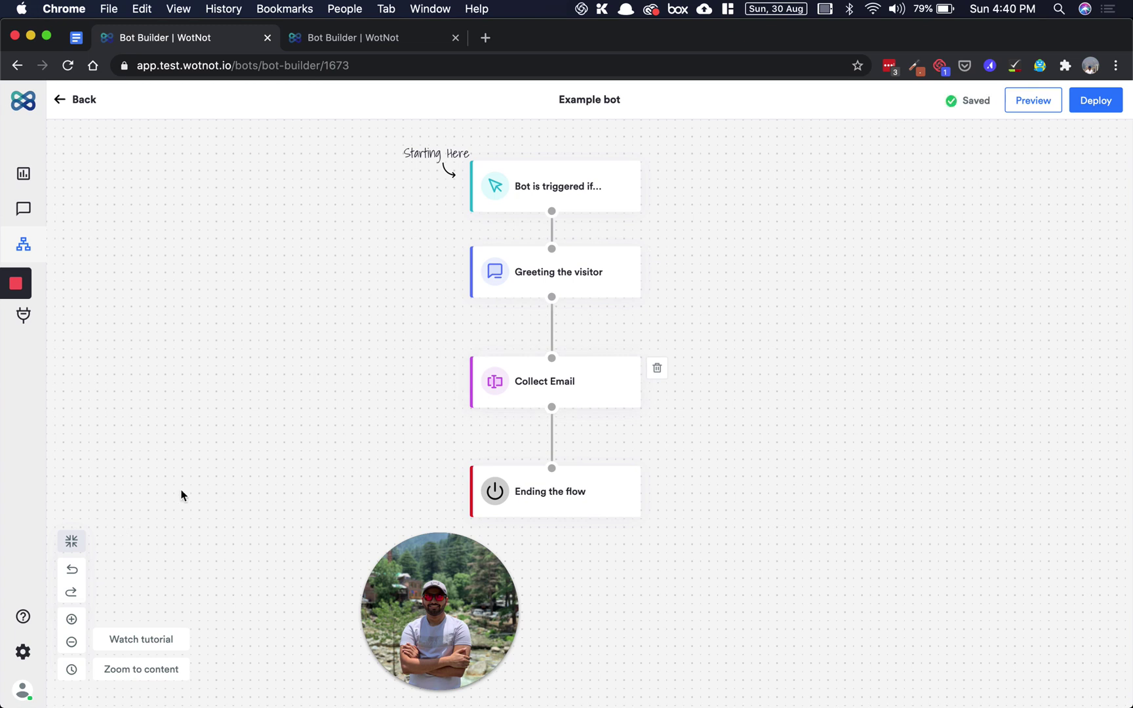
{"action": "left_click", "coordinate": [73, 544]}
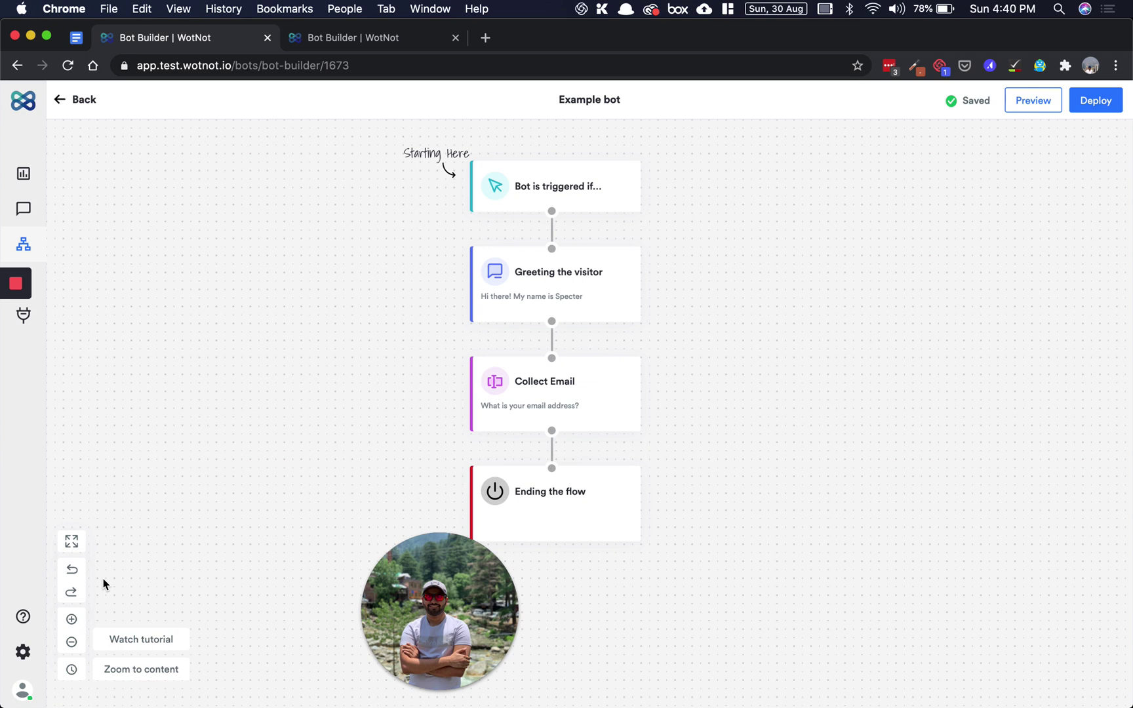
- Zoom out one step on the Example bot's four-block flow canvas
{"action": "left_click", "coordinate": [71, 644]}
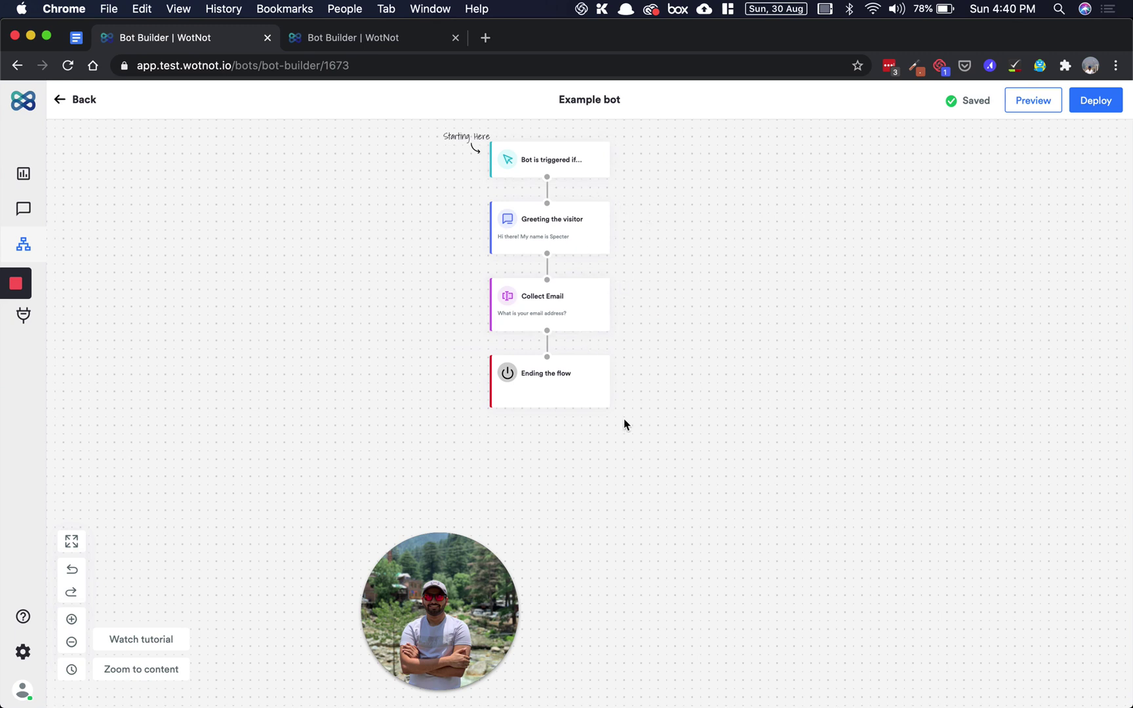
{"action": "mouse_move", "coordinate": [472, 557]}
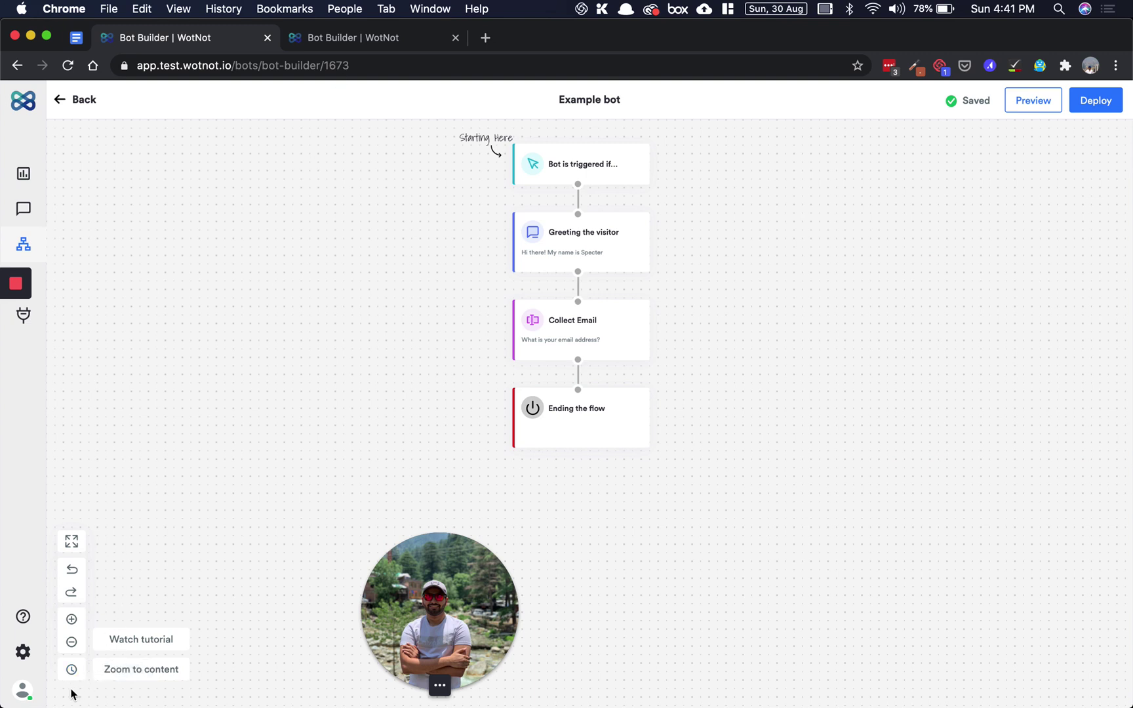
- Switch to the Pricing Page bot and restore its 15-Aug-20, 07:00 AM version from Version Control
{"action": "left_click", "coordinate": [70, 670]}
{"action": "left_click", "coordinate": [360, 41]}
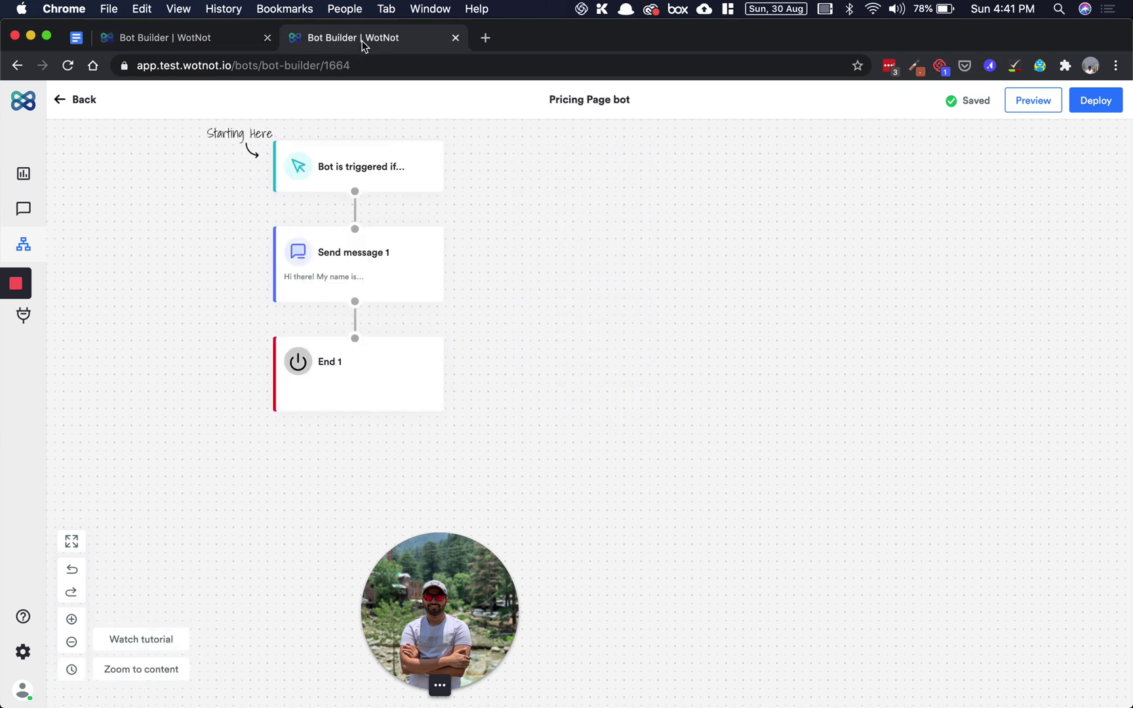
{"action": "left_click", "coordinate": [73, 670]}
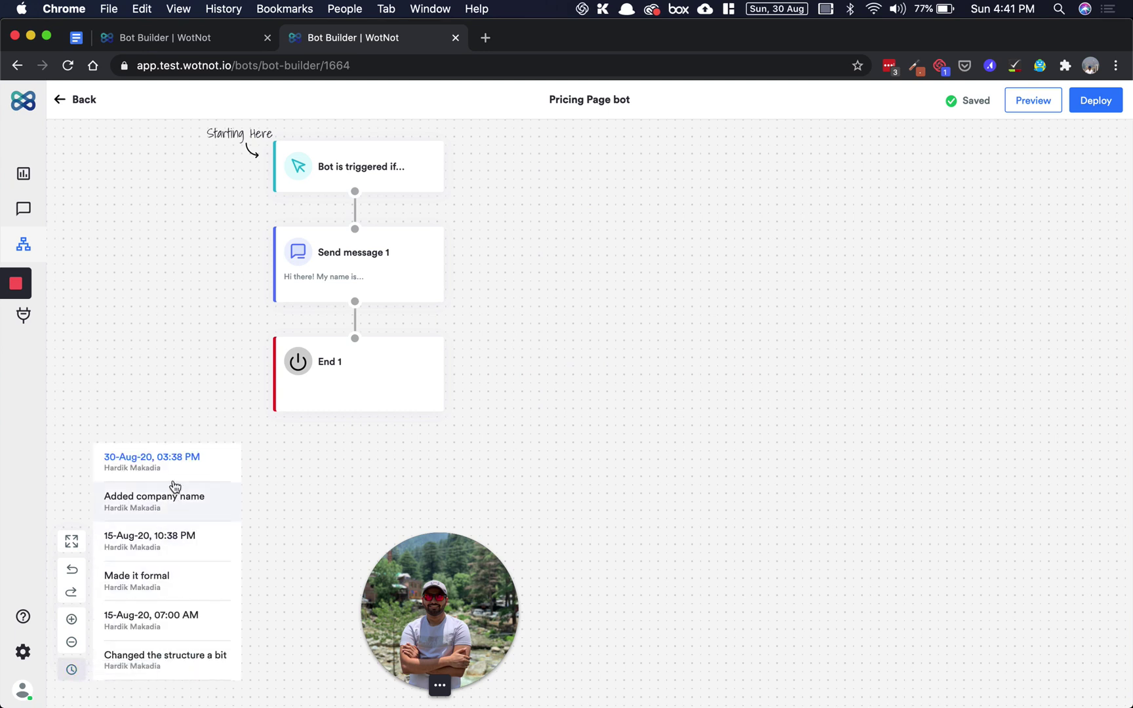
{"action": "left_click", "coordinate": [210, 626]}
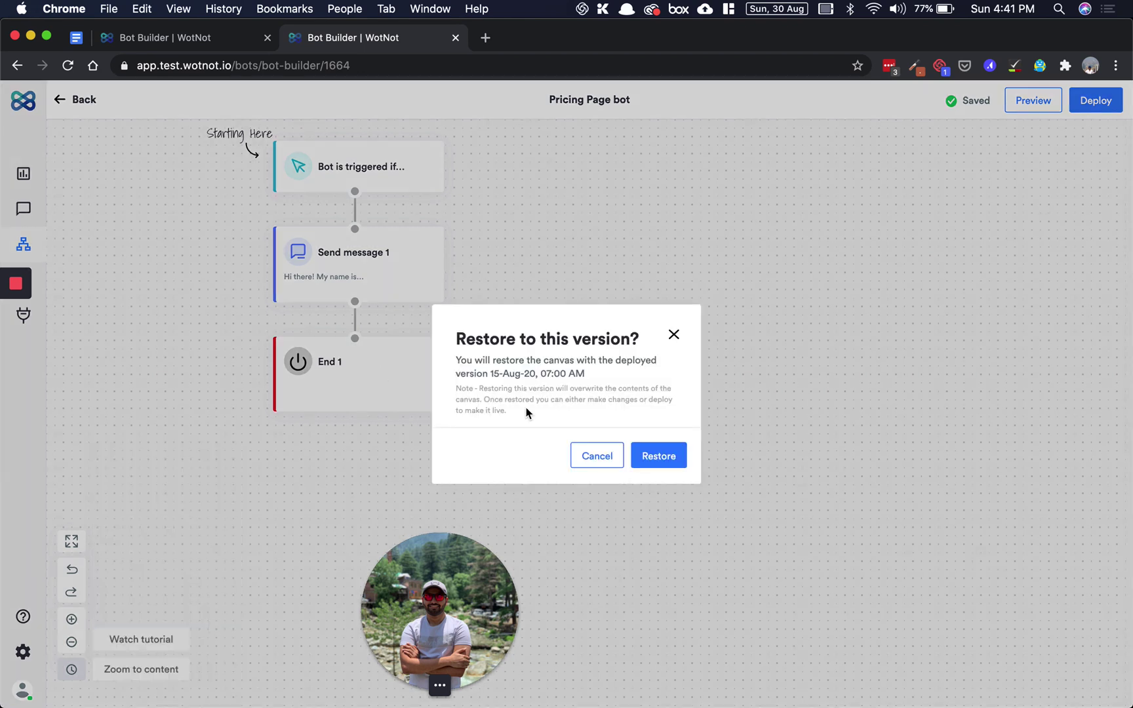
{"action": "left_click", "coordinate": [658, 456]}
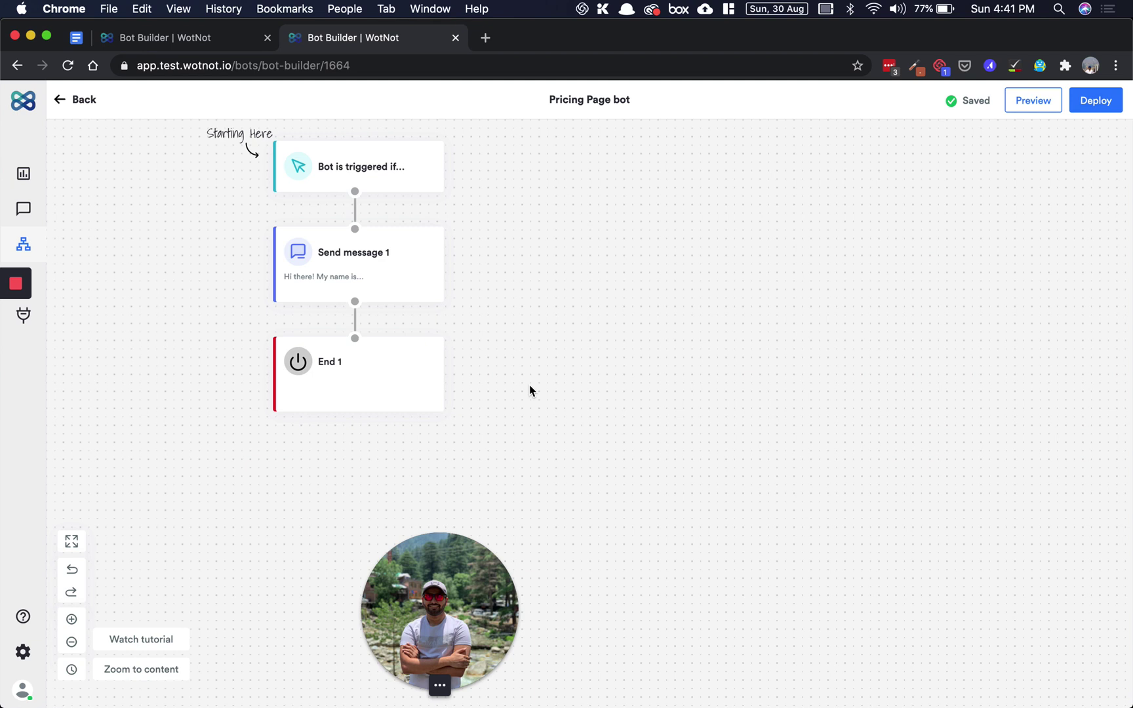
- Go from the Help Desk (?) icon to the 'Need to raise a request? Contact us.' page
{"action": "left_click", "coordinate": [24, 617]}
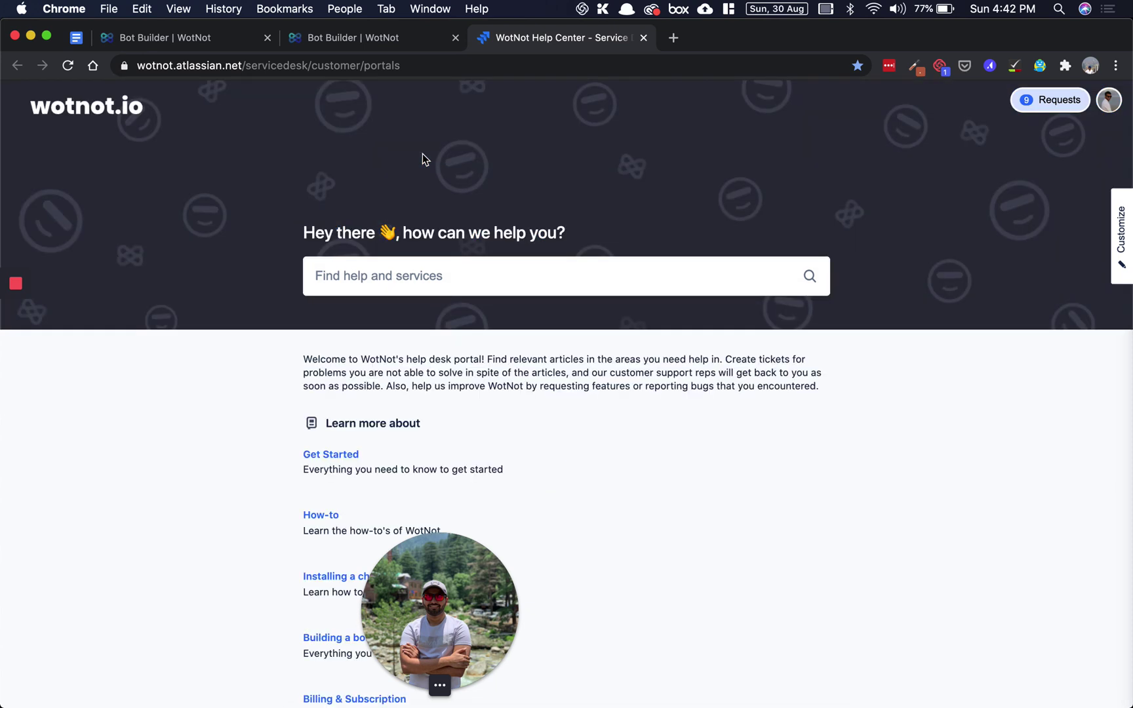
{"action": "scroll", "coordinate": [422, 159], "scroll_direction": "down", "scroll_amount": 5}
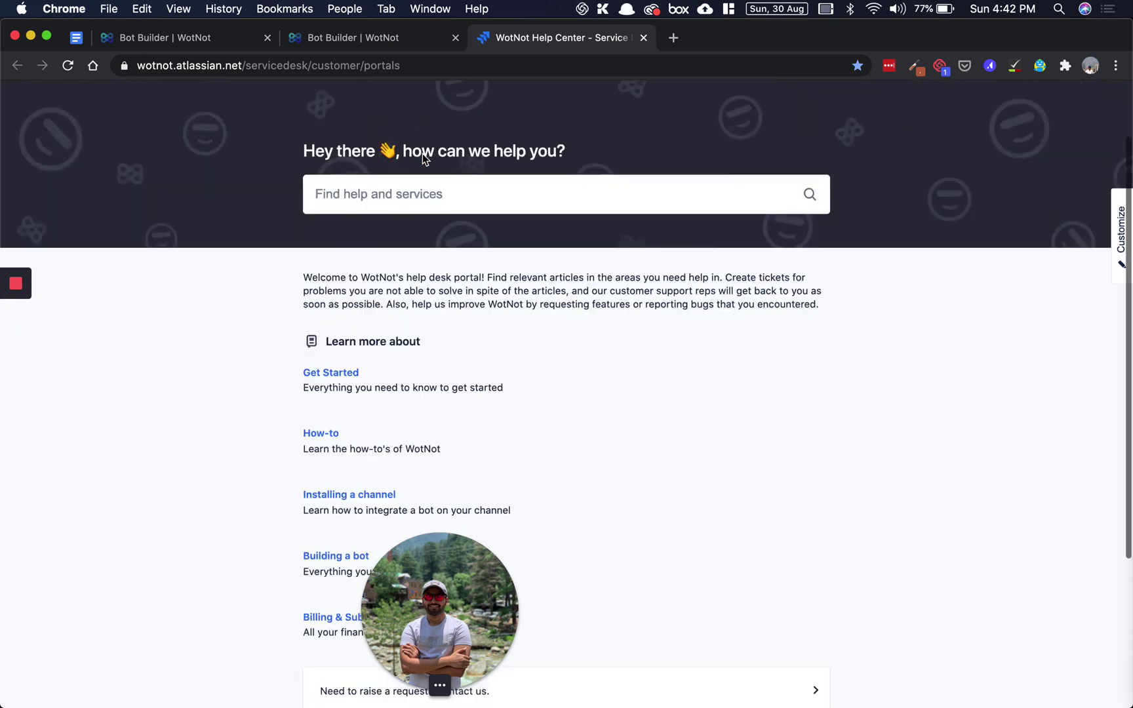
{"action": "left_click", "coordinate": [475, 482]}
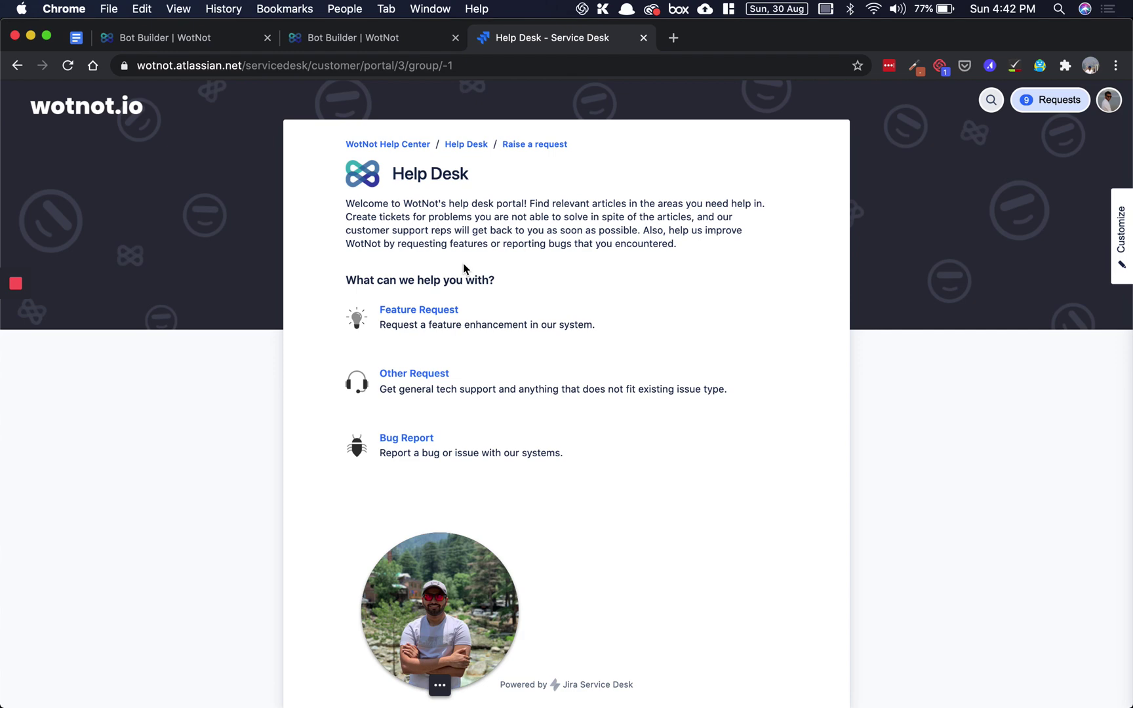
- Switch back to the second 'Bot Builder | WotNot' tab showing the Pricing Page bot
{"action": "left_click", "coordinate": [303, 37]}
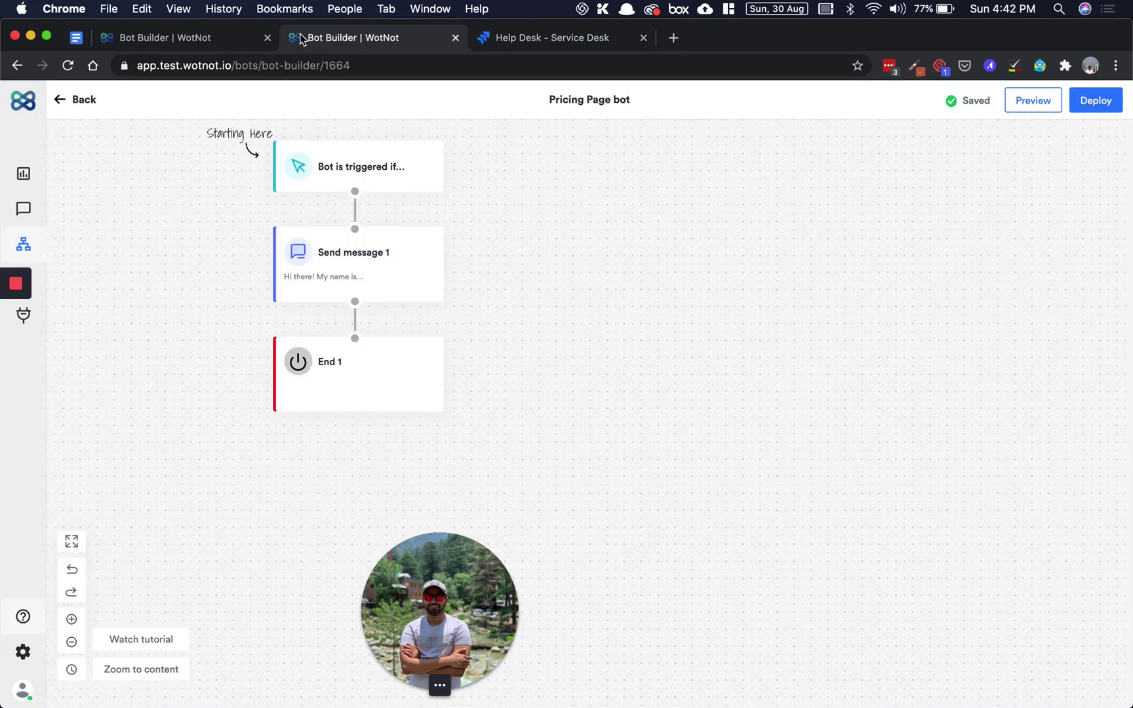